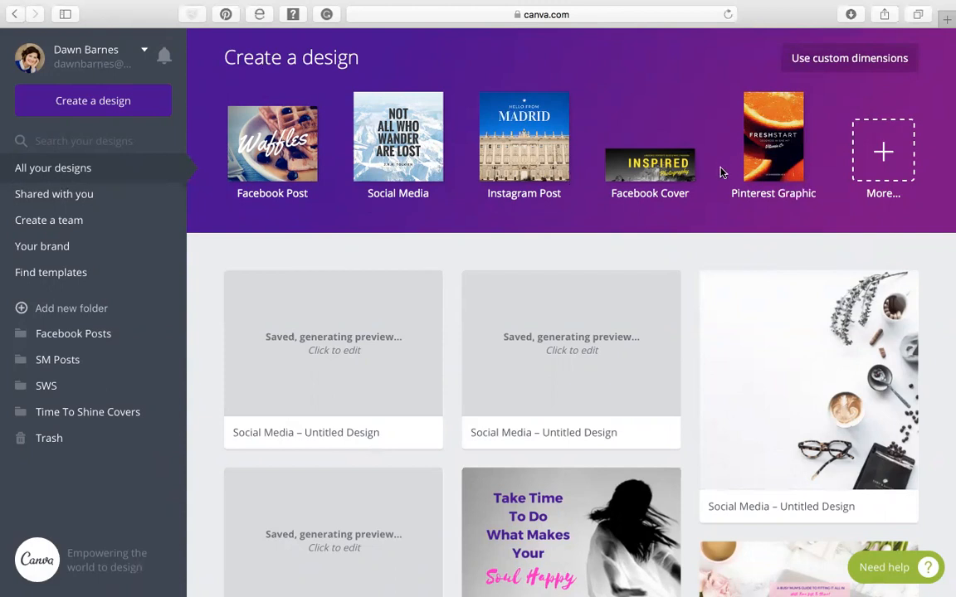
# Look through the full list of design types and create a new Social Media design.
pyautogui.click(883, 154)
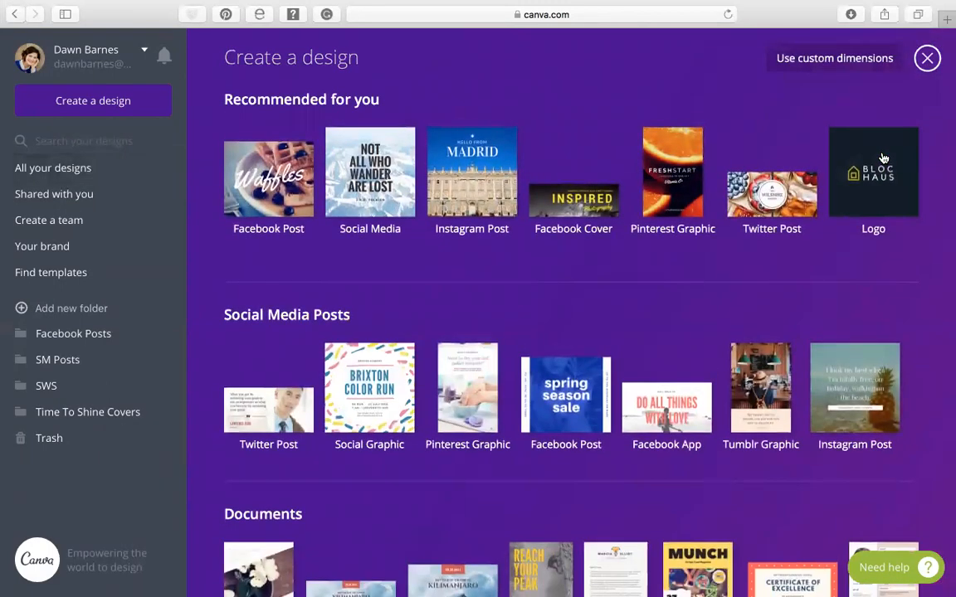
pyautogui.scroll(-10, 837, 261)
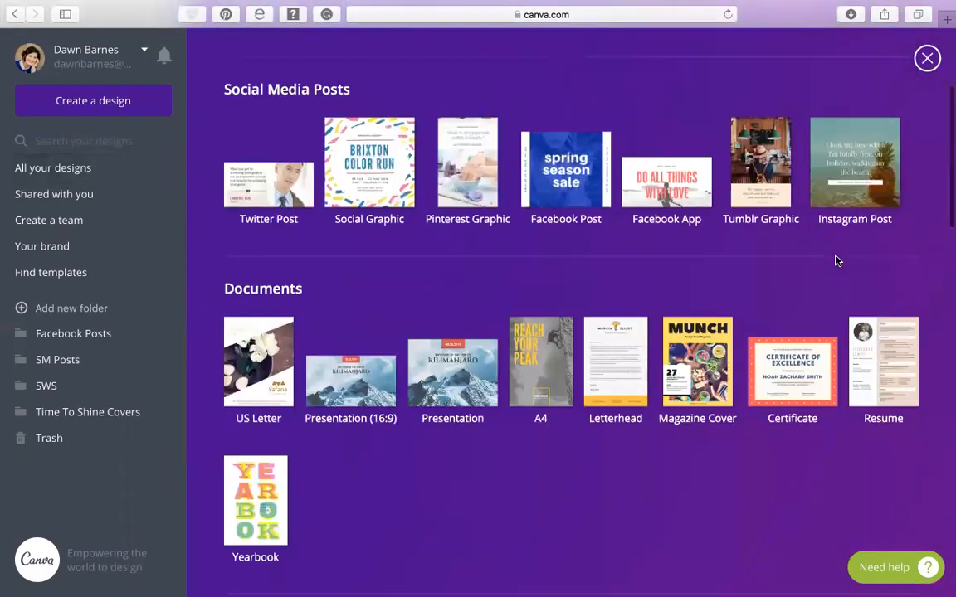
pyautogui.scroll(-8, 837, 261)
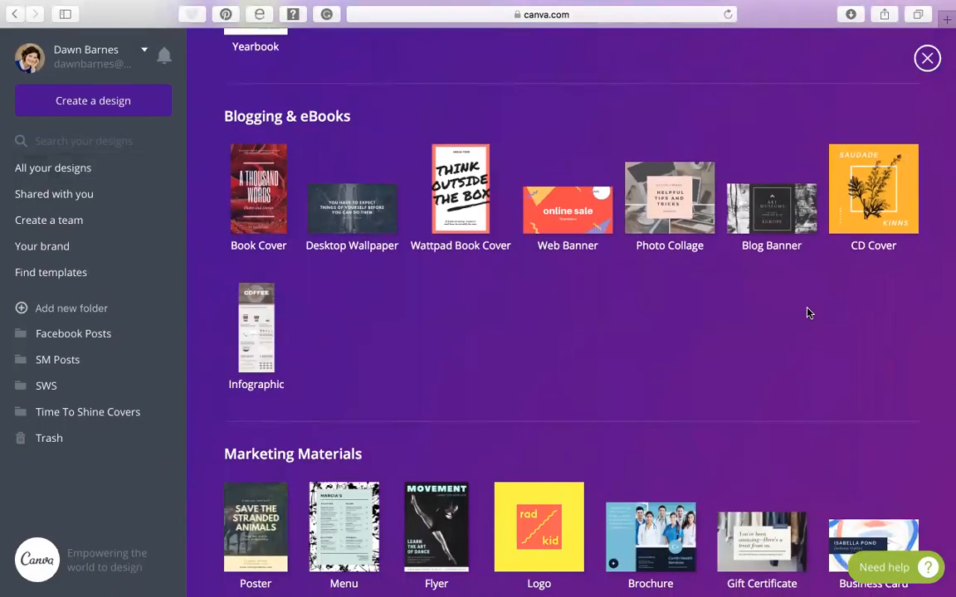
pyautogui.scroll(-3, 809, 313)
pyautogui.scroll(-5, 809, 312)
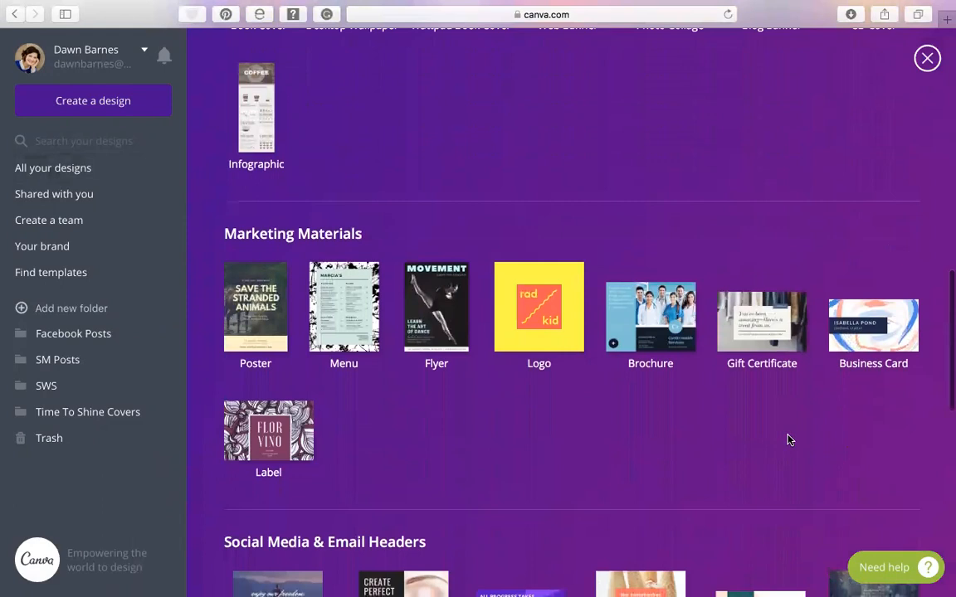
pyautogui.scroll(-10, 788, 440)
pyautogui.scroll(20, 789, 440)
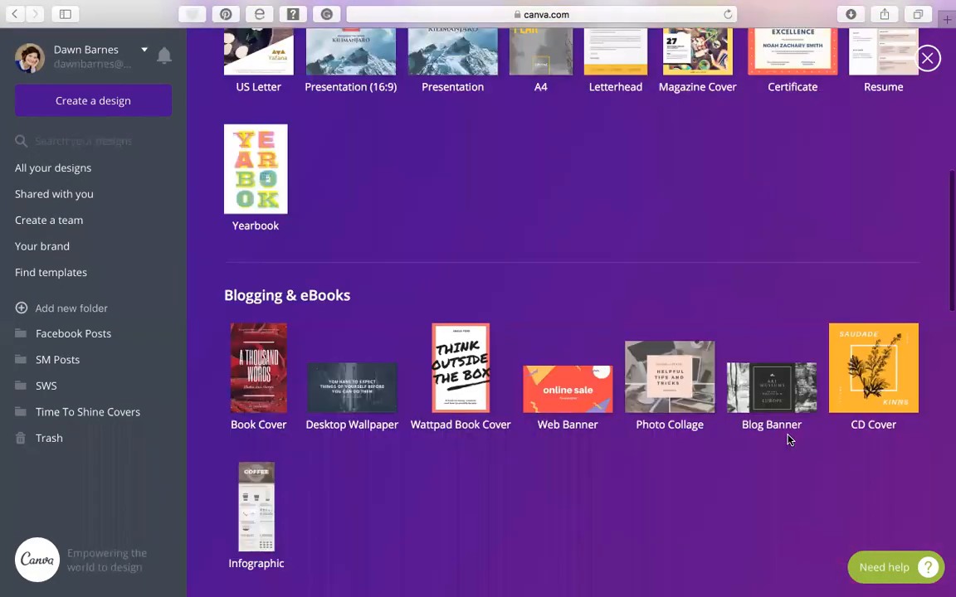
pyautogui.scroll(10, 788, 439)
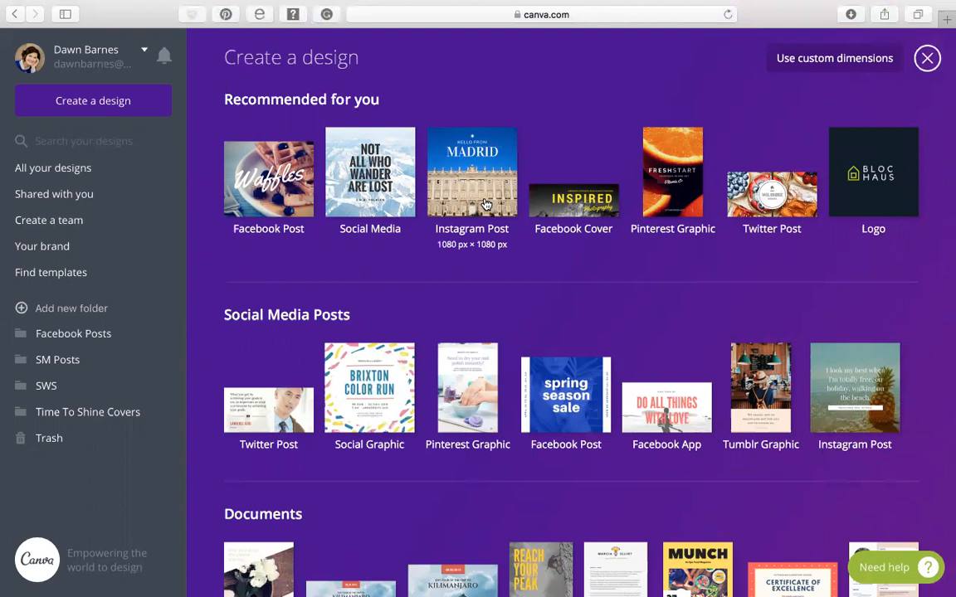
pyautogui.click(376, 205)
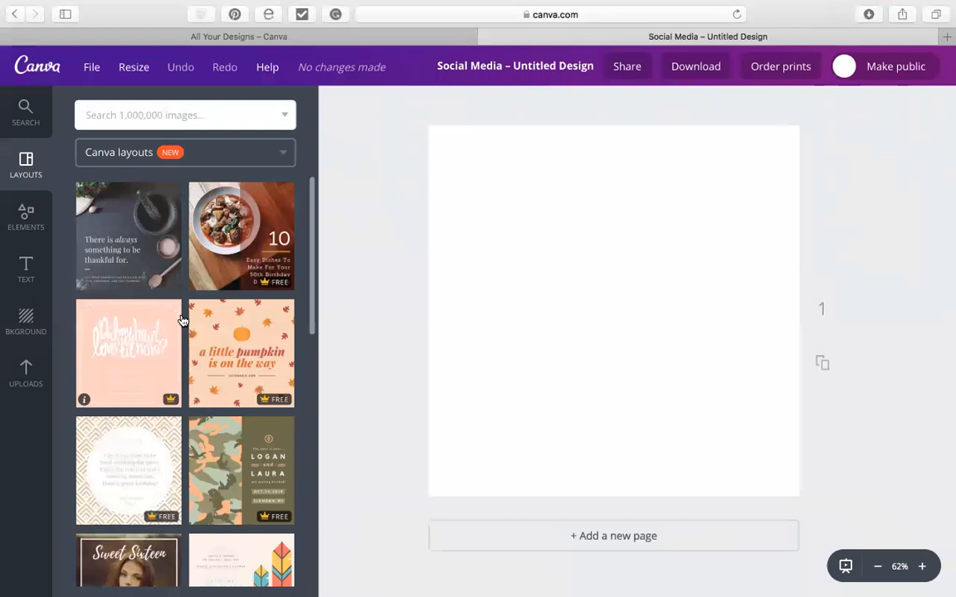
# Browse the Canva layouts and apply the "10 Easy Dishes To Make For Your 50th Birthday Dinner Party" layout to the blank page.
pyautogui.scroll(-10, 165, 361)
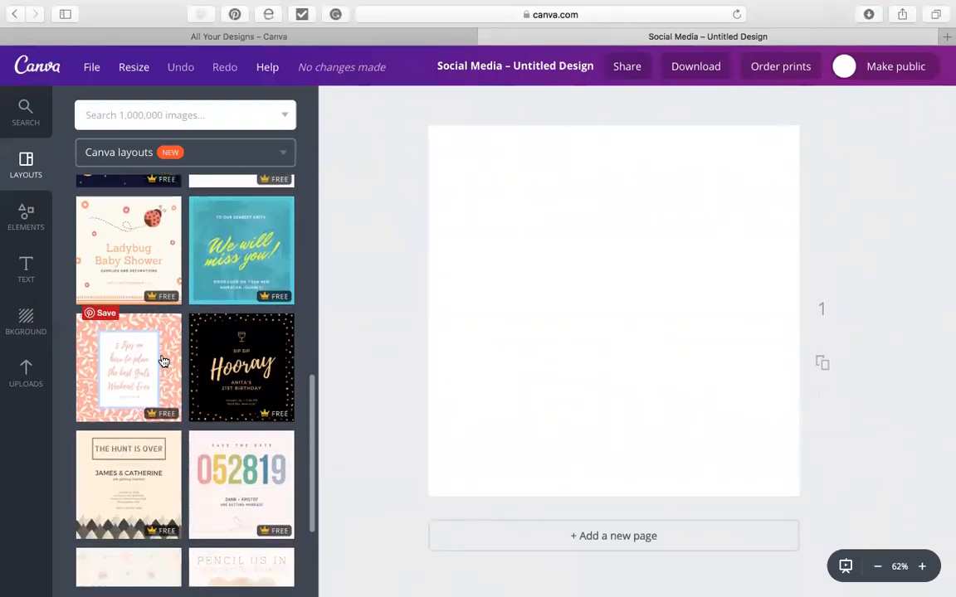
pyautogui.scroll(-2, 164, 361)
pyautogui.scroll(5, 164, 361)
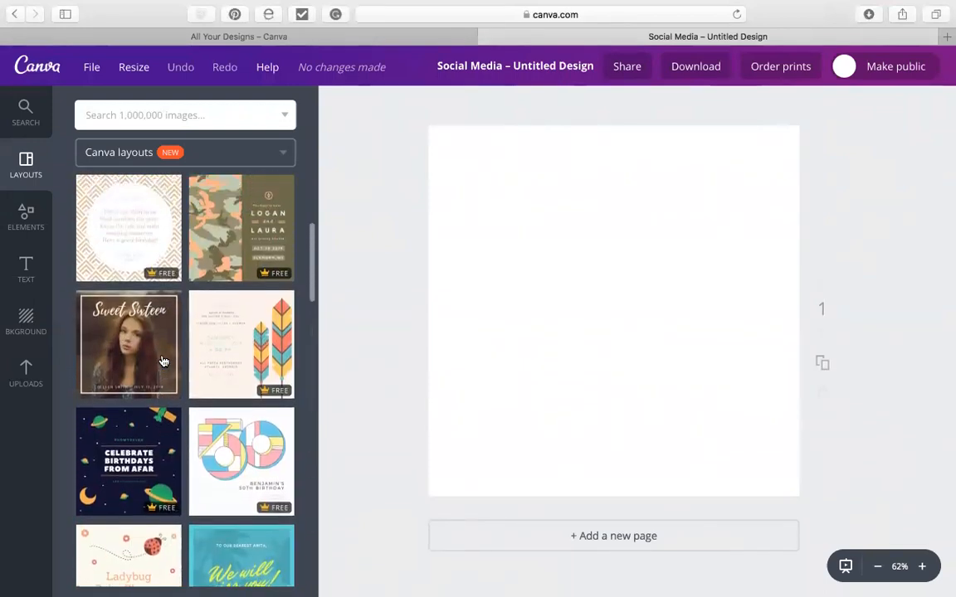
pyautogui.scroll(4, 164, 361)
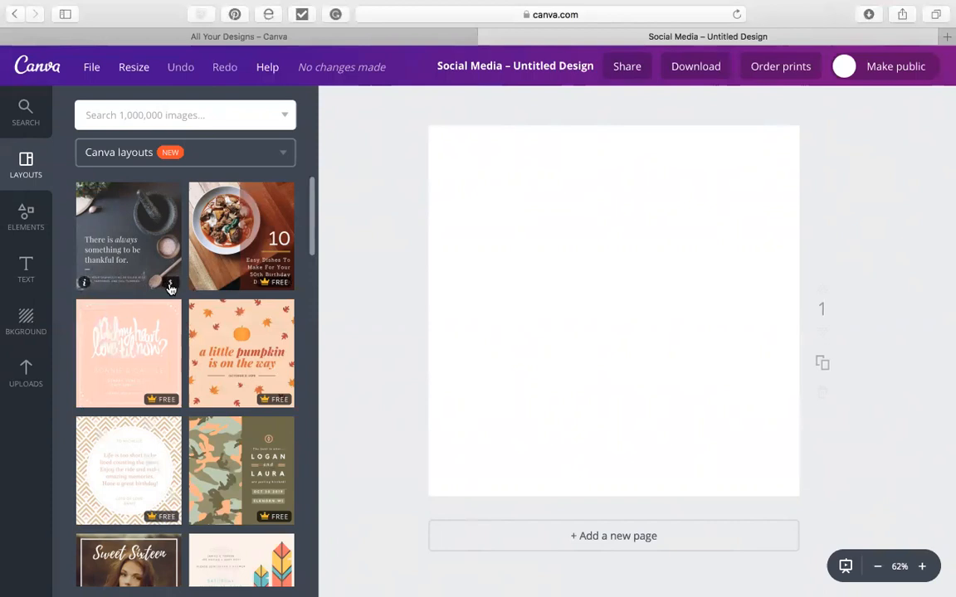
pyautogui.click(227, 266)
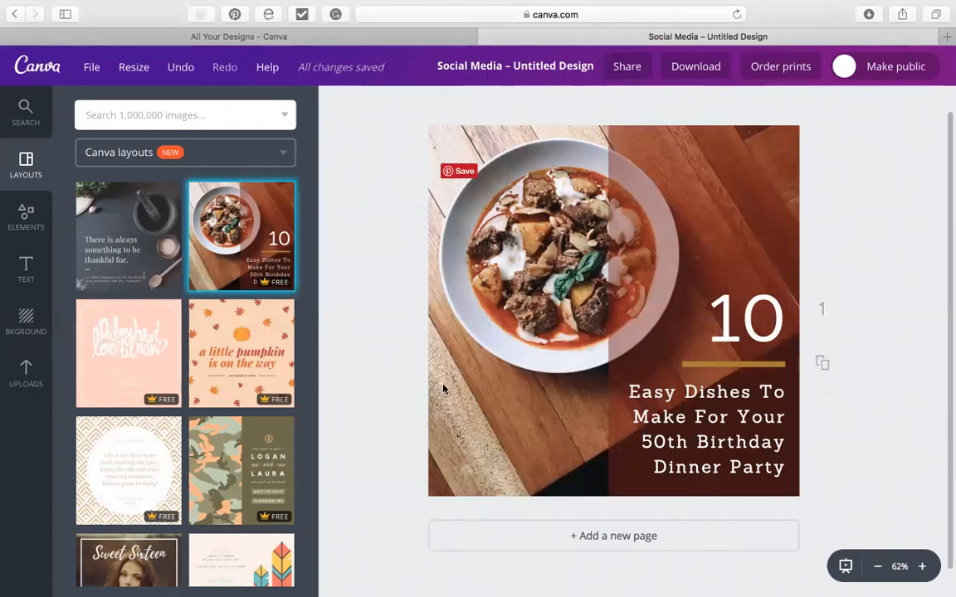
# Delete the food photo from the layout's background frame.
pyautogui.click(495, 413)
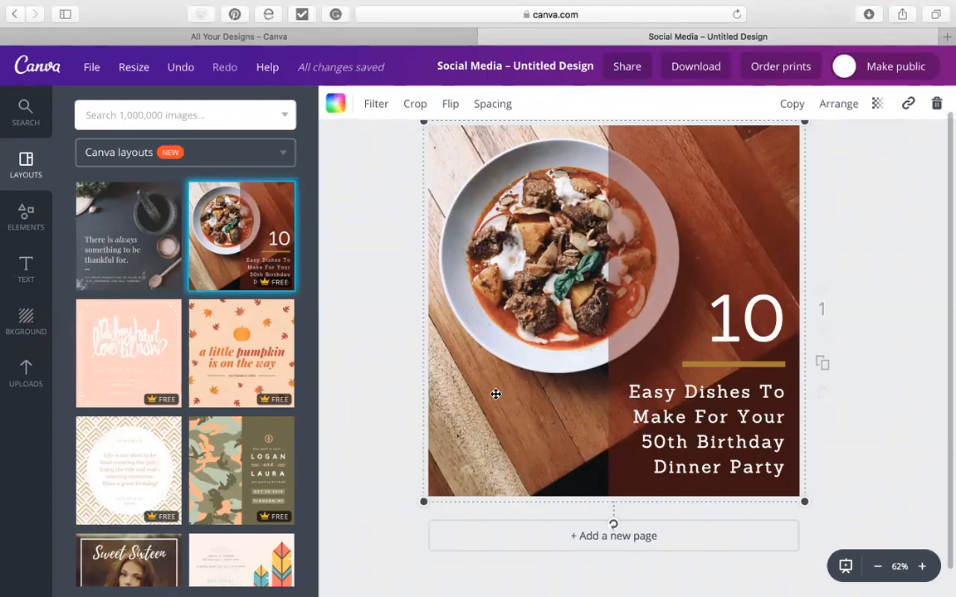
pyautogui.scroll(1, 495, 390)
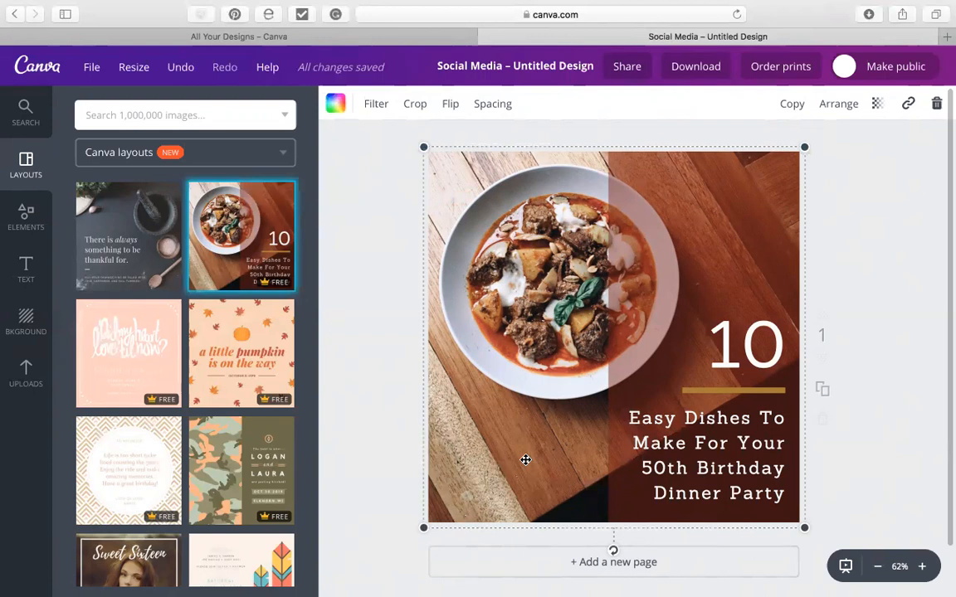
pyautogui.press('Delete')
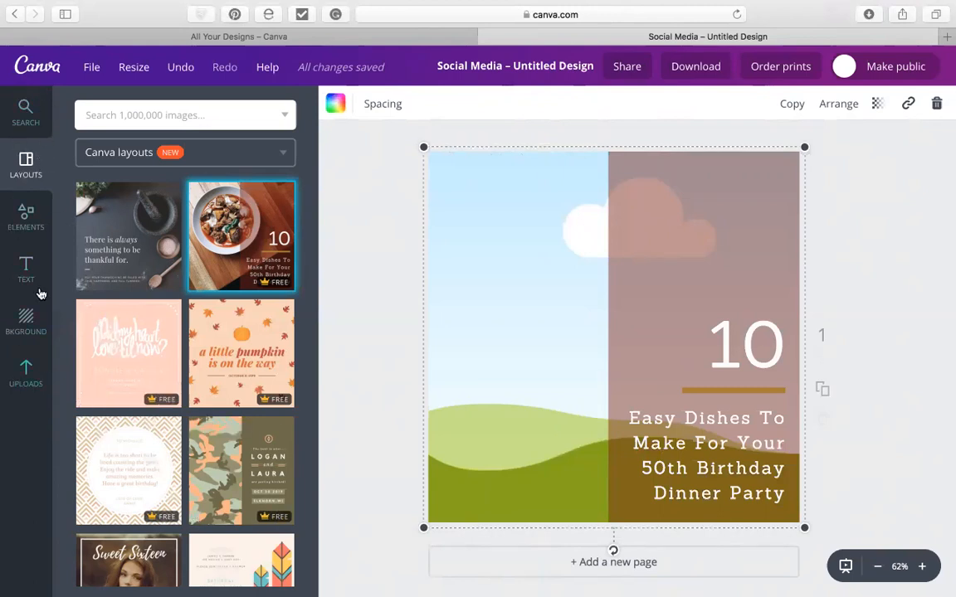
# Fill the empty background frame with the candy cane heart picture from the uploaded images.
pyautogui.click(27, 376)
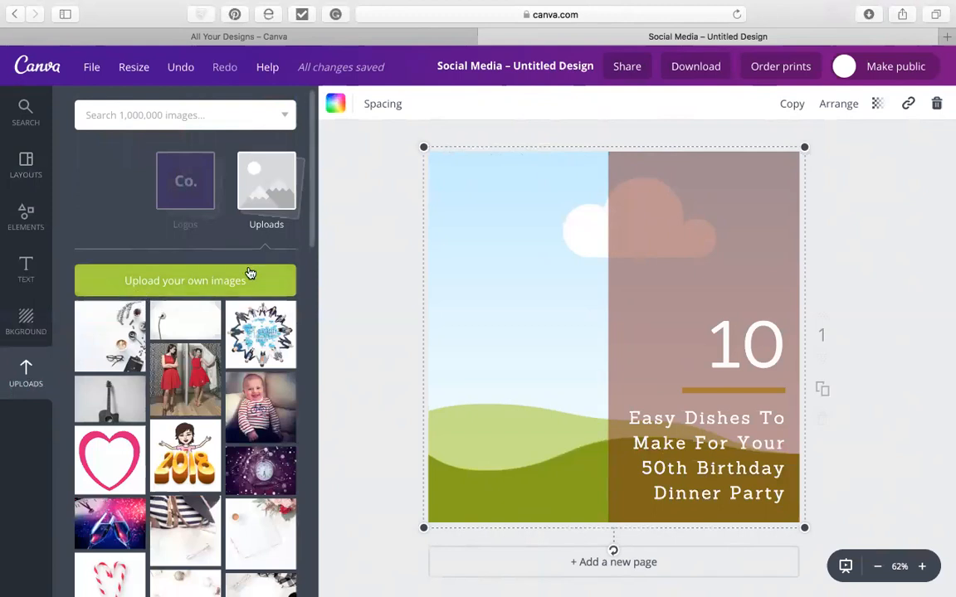
pyautogui.scroll(-10, 220, 353)
pyautogui.scroll(-15, 221, 365)
pyautogui.scroll(20, 221, 365)
pyautogui.scroll(15, 220, 365)
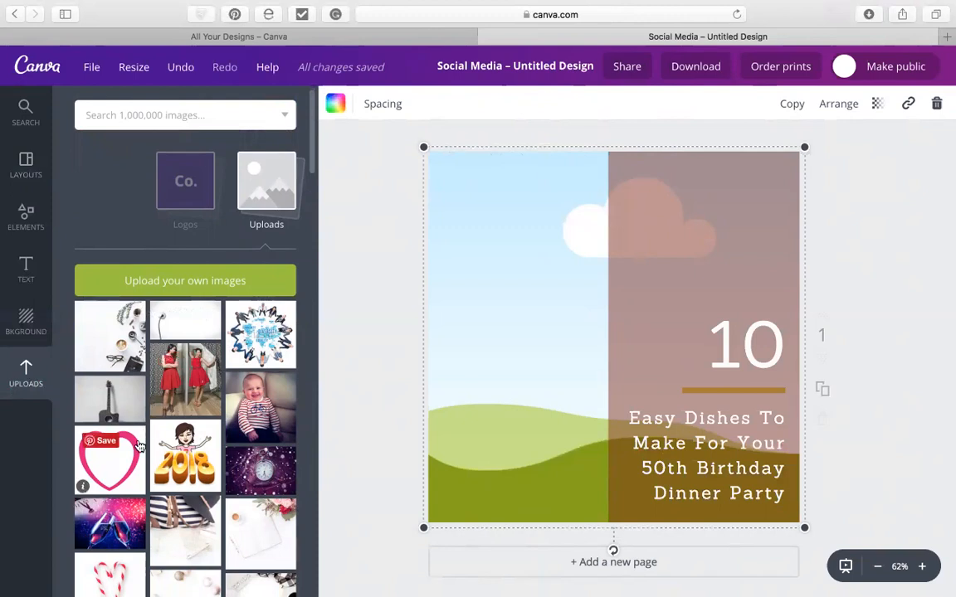
pyautogui.scroll(-3, 177, 486)
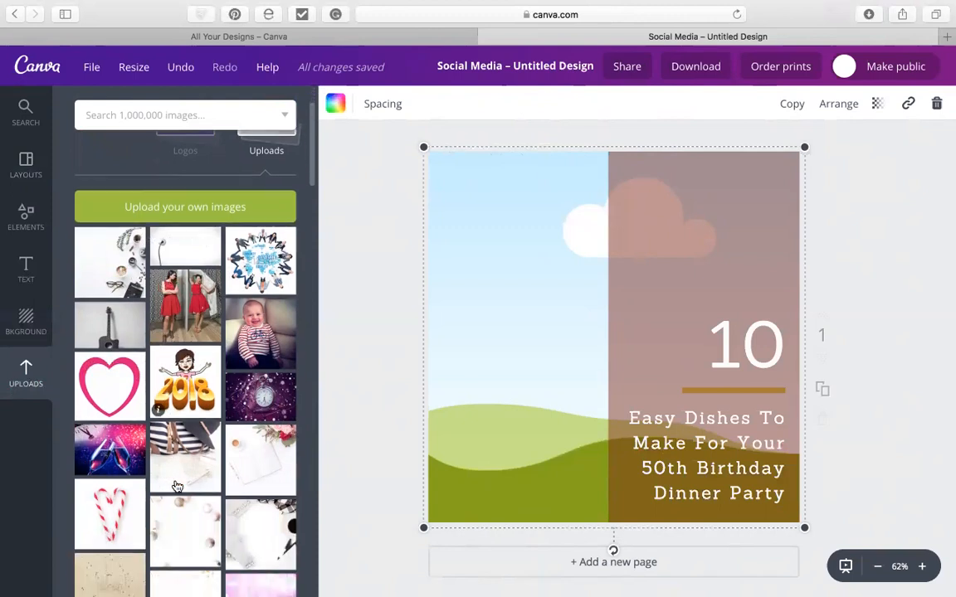
pyautogui.scroll(1, 177, 486)
pyautogui.click(107, 541)
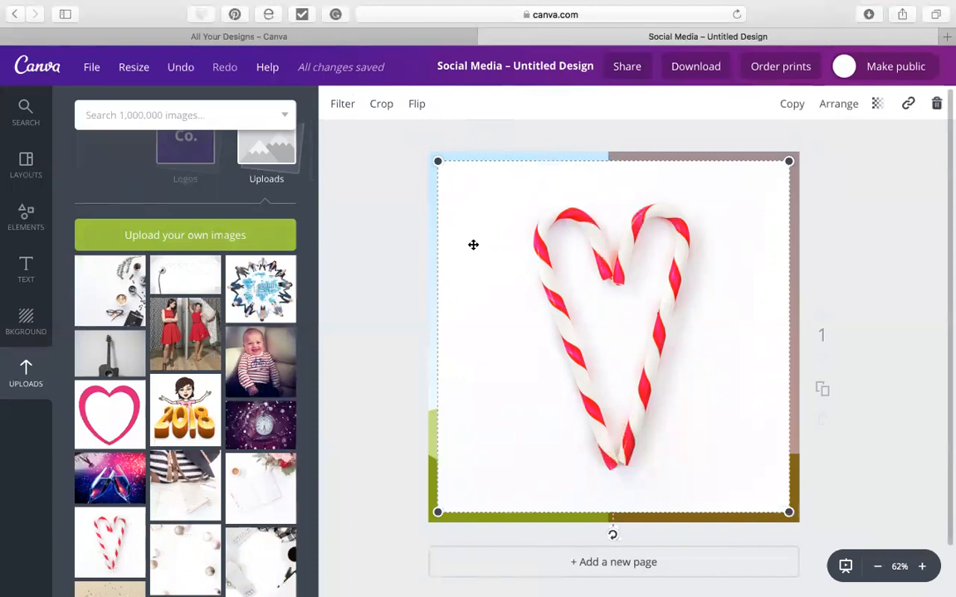
pyautogui.moveTo(473, 242); pyautogui.dragTo(468, 237)
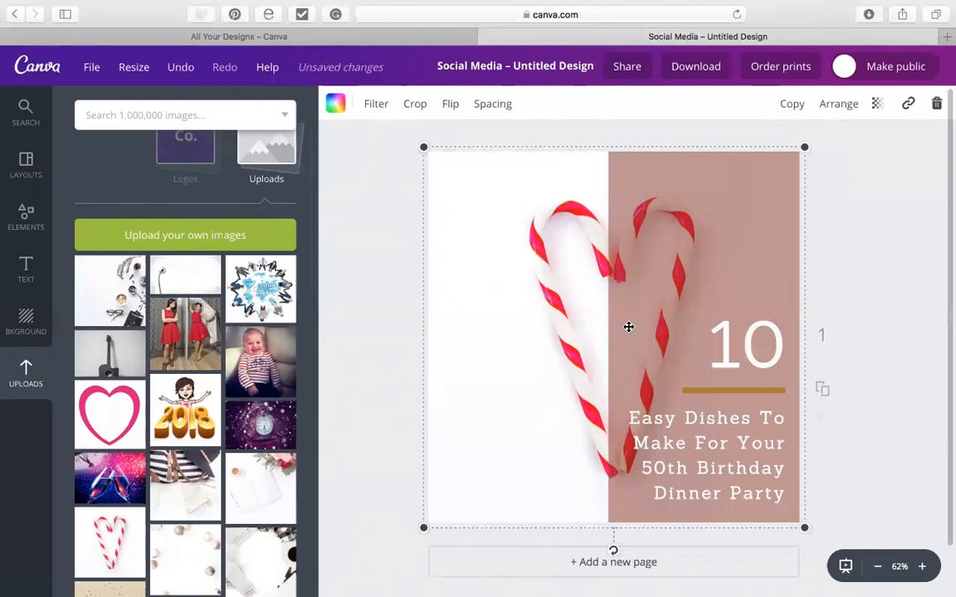
# Examine the font, size and colour choices available for the "10" text.
pyautogui.click(737, 343)
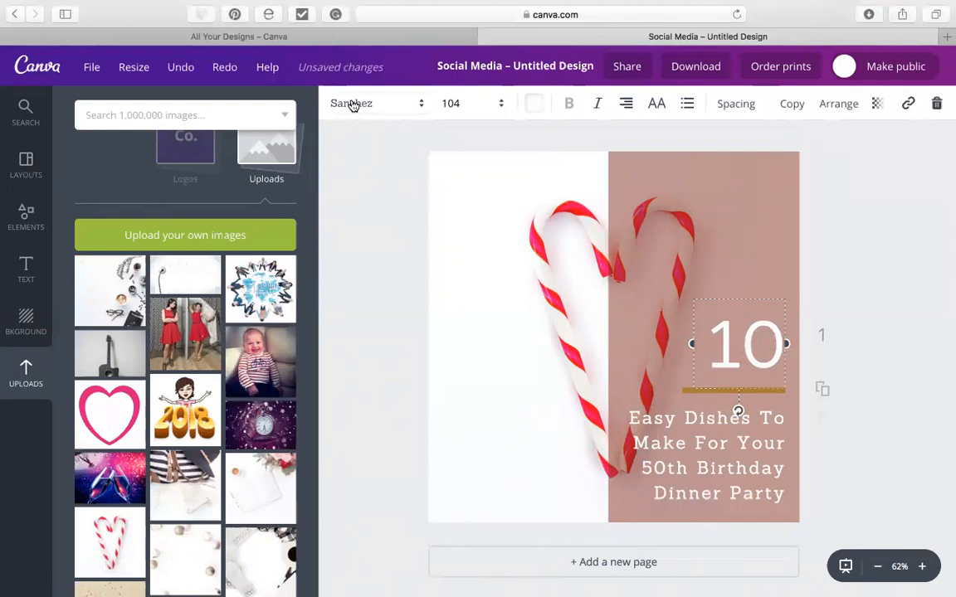
pyautogui.click(423, 105)
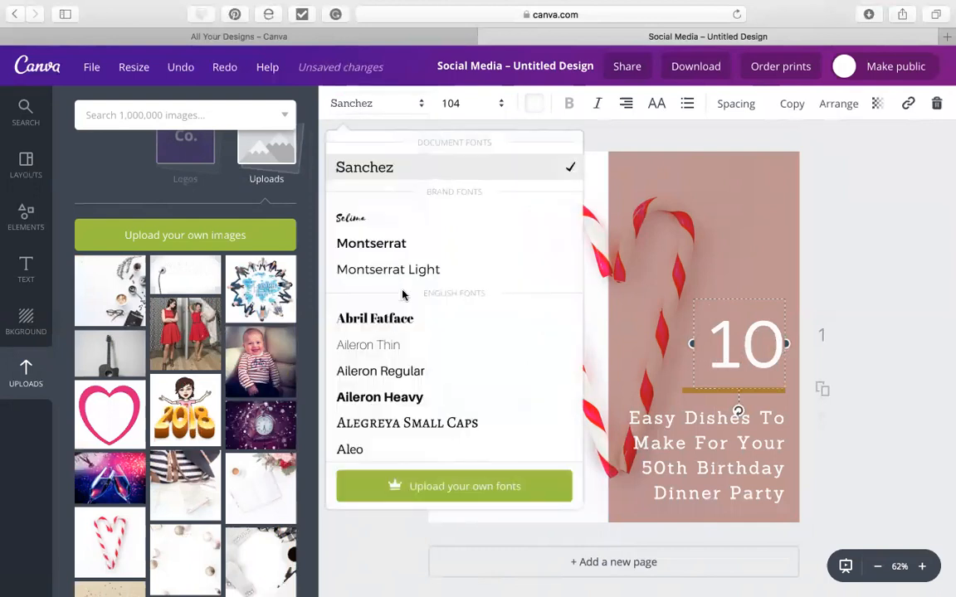
pyautogui.scroll(-5, 403, 296)
pyautogui.scroll(5, 403, 295)
pyautogui.click(503, 103)
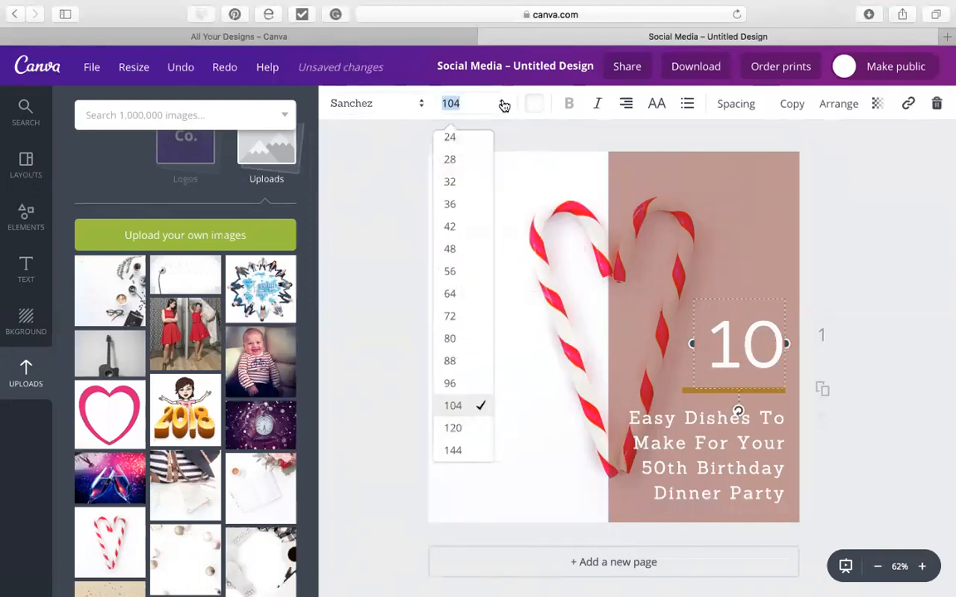
pyautogui.click(535, 104)
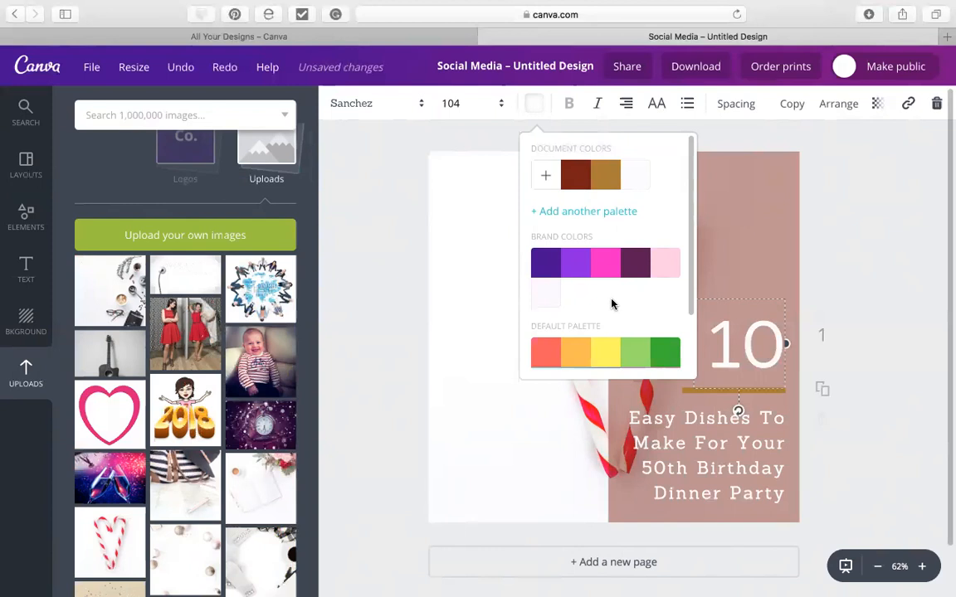
pyautogui.scroll(-3, 611, 304)
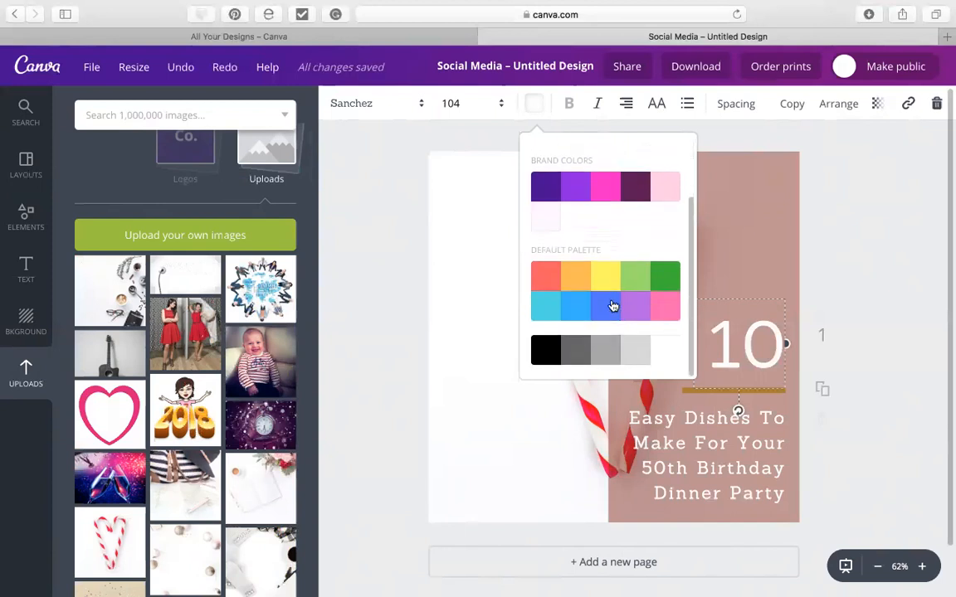
pyautogui.scroll(2, 622, 302)
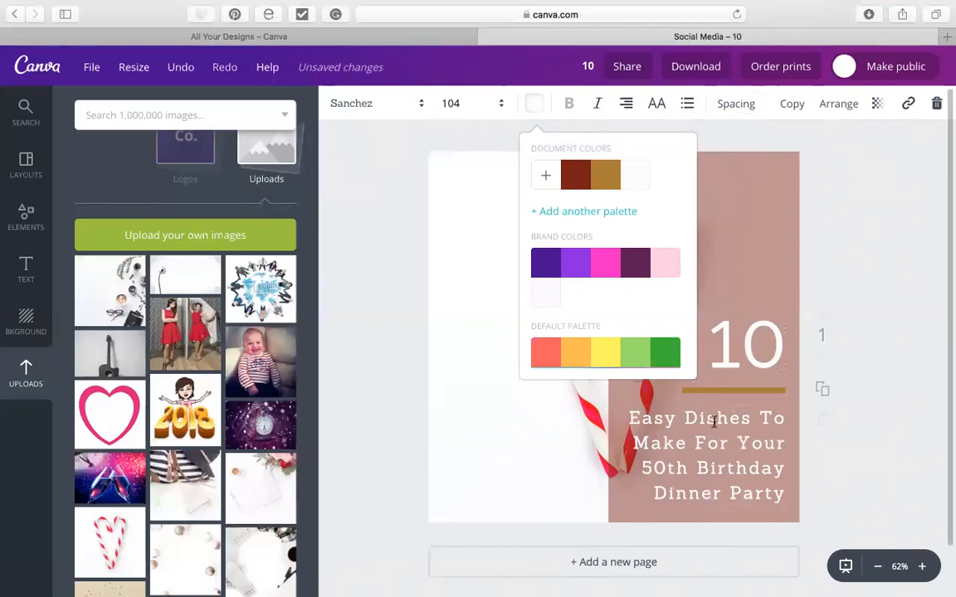
# Set the "Easy Dishes" text block's letter spacing to 130 and its line height to 1.38.
pyautogui.click(695, 402)
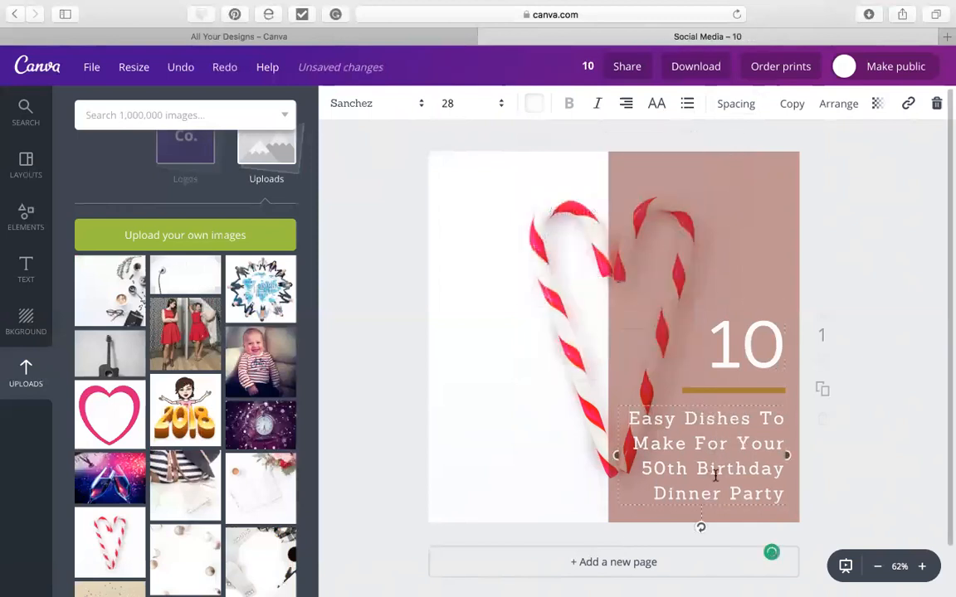
pyautogui.click(734, 108)
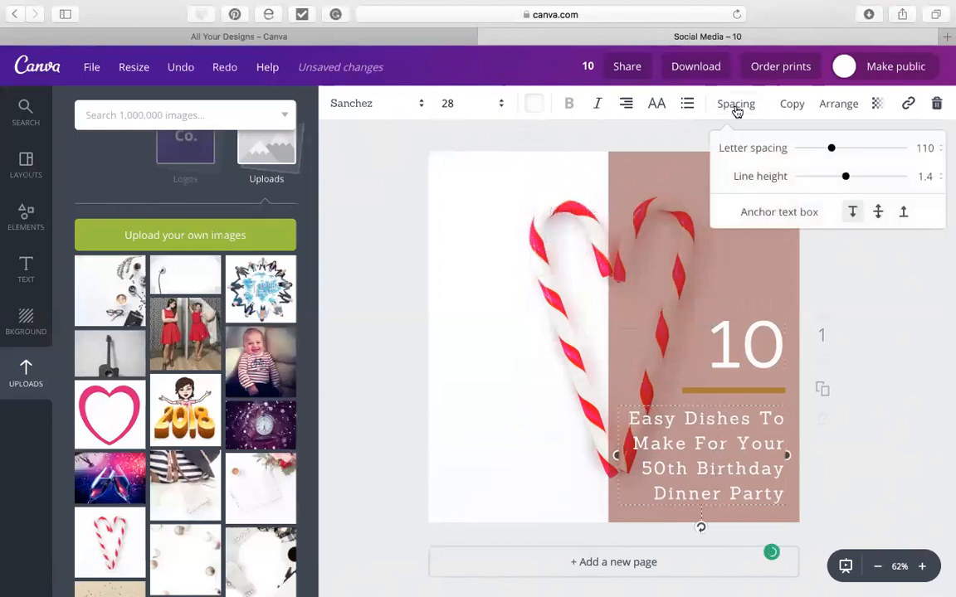
pyautogui.moveTo(831, 152); pyautogui.dragTo(845, 183)
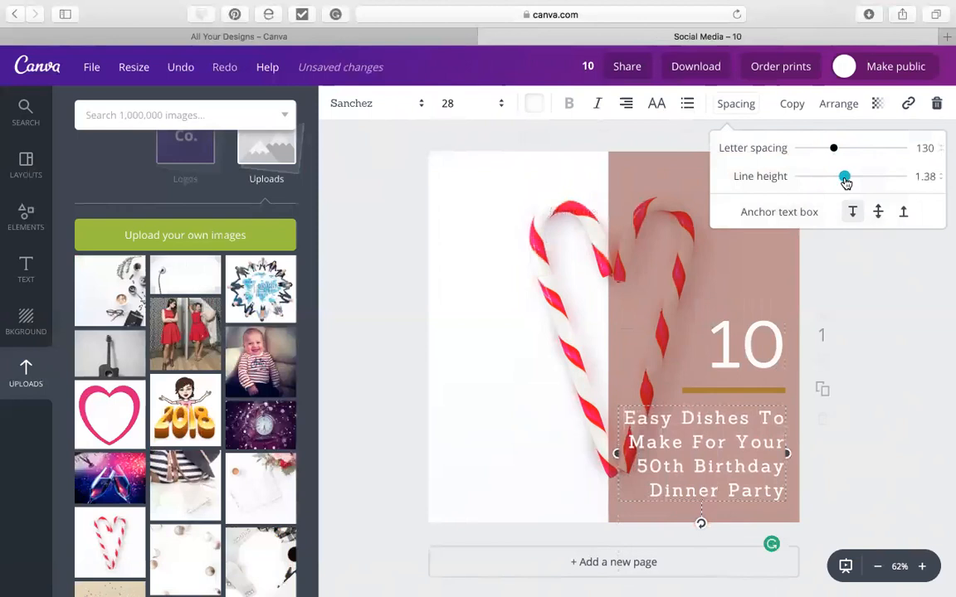
# Duplicate the "Easy Dishes" text block and delete the copy.
pyautogui.click(793, 105)
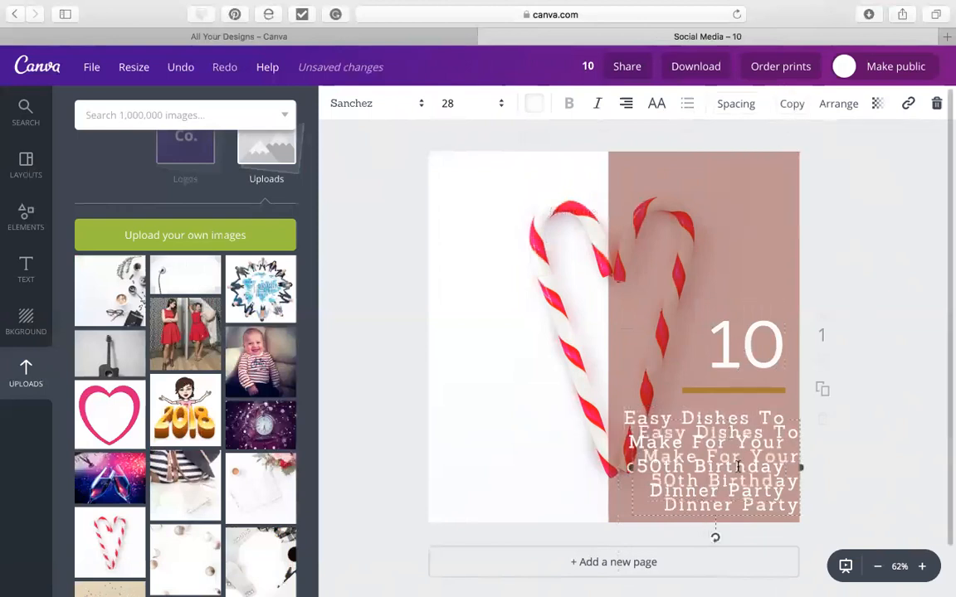
pyautogui.moveTo(656, 518); pyautogui.dragTo(515, 513)
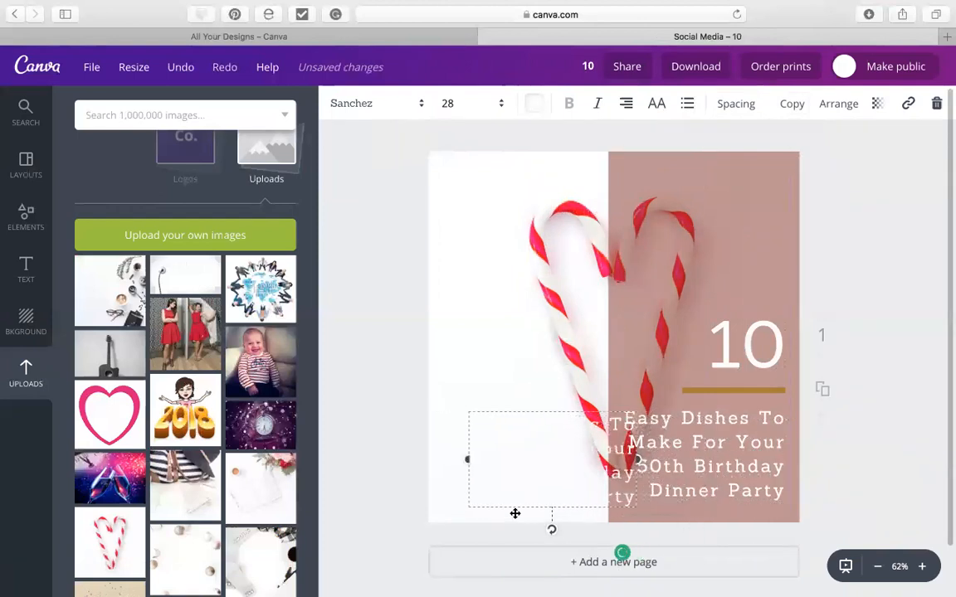
pyautogui.press('Delete')
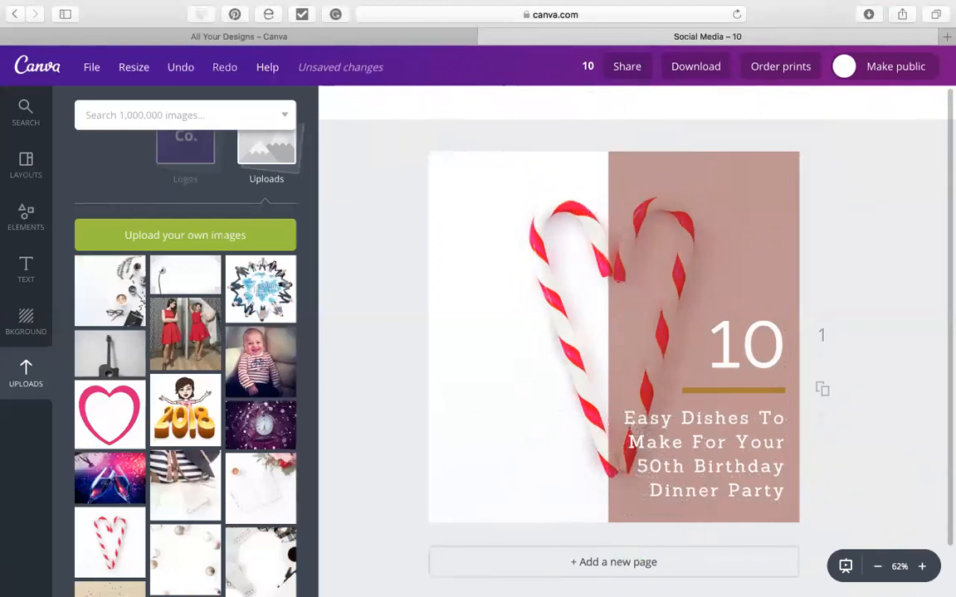
# Send the "10" text back behind the coloured overlay and bring it forward again.
pyautogui.click(693, 486)
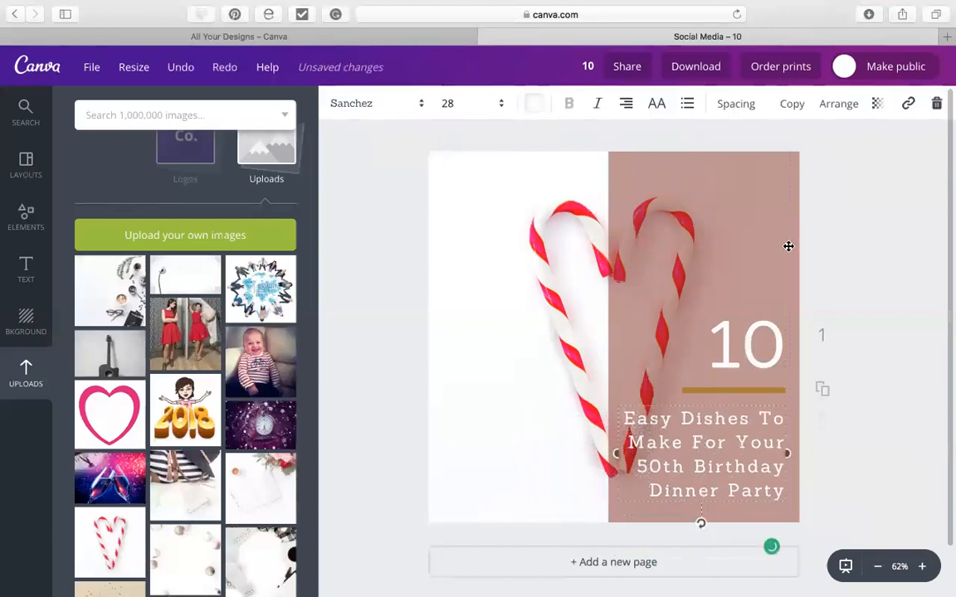
pyautogui.click(838, 107)
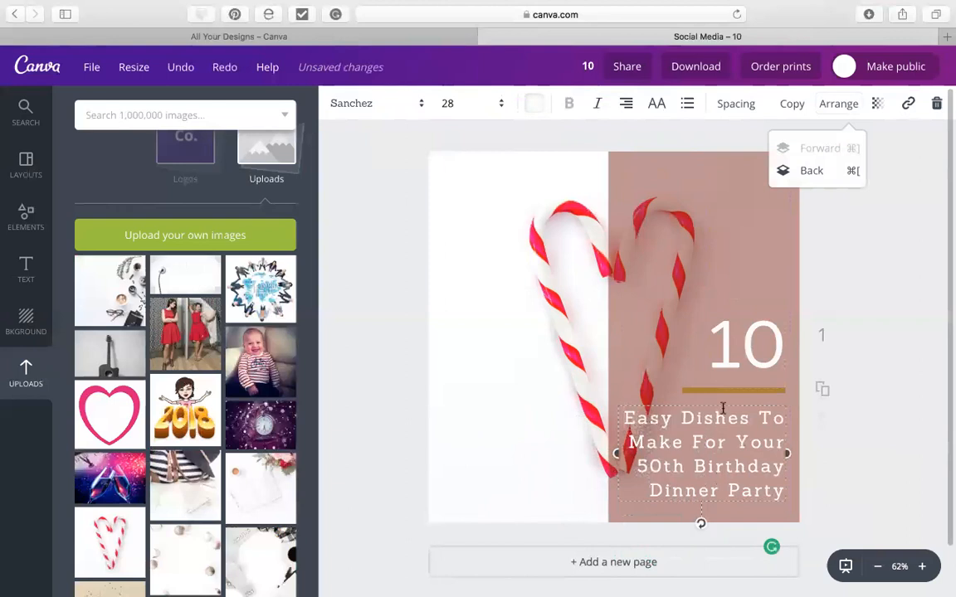
pyautogui.click(740, 343)
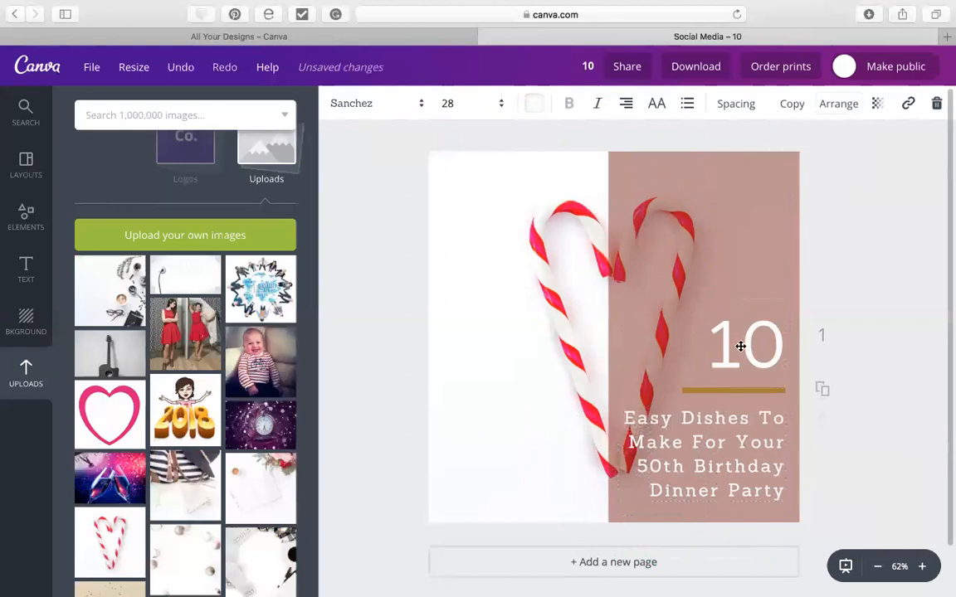
pyautogui.click(840, 103)
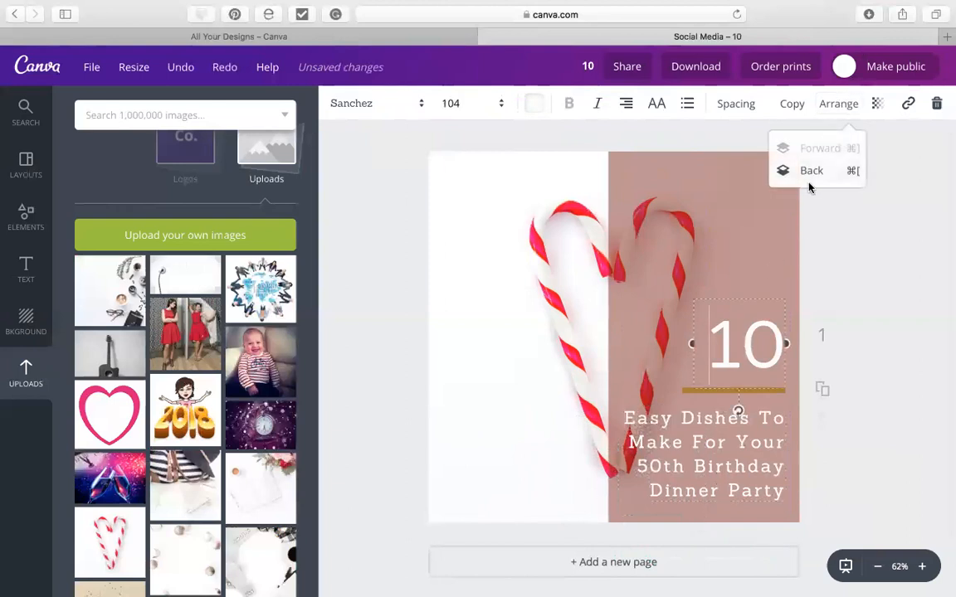
pyautogui.click(811, 172)
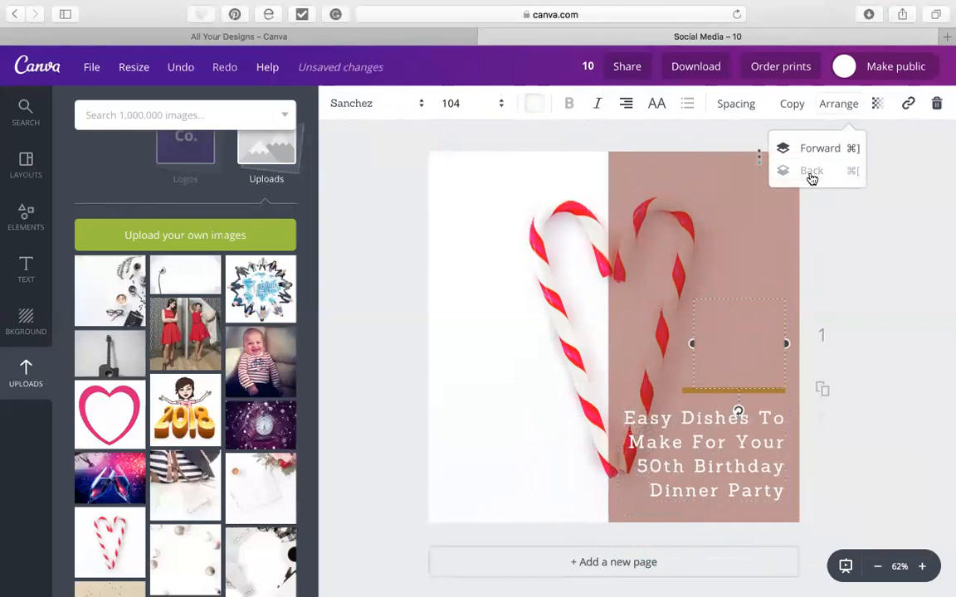
pyautogui.click(812, 152)
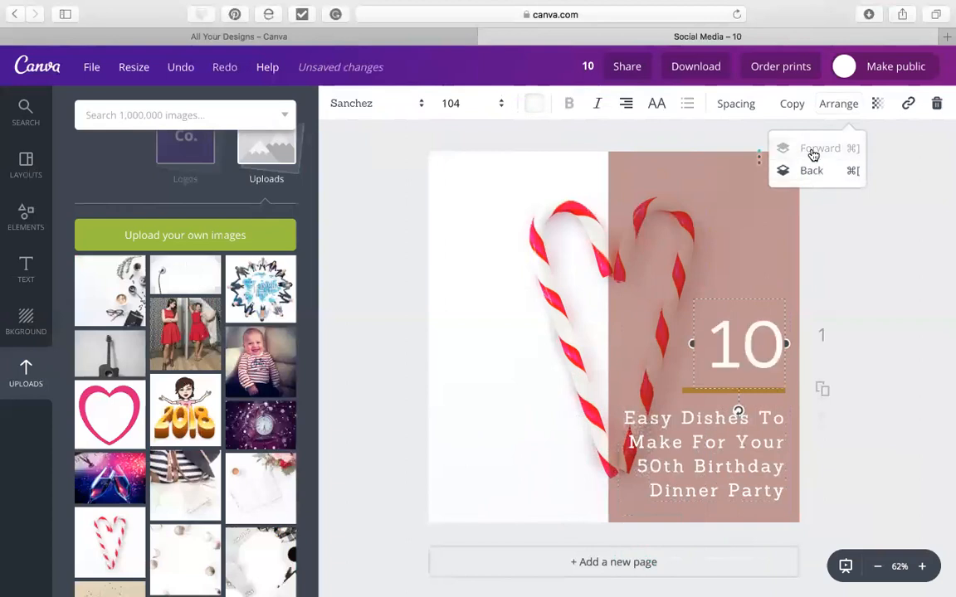
# Set the transparency of the red overlay panel behind the text to 50.
pyautogui.click(878, 105)
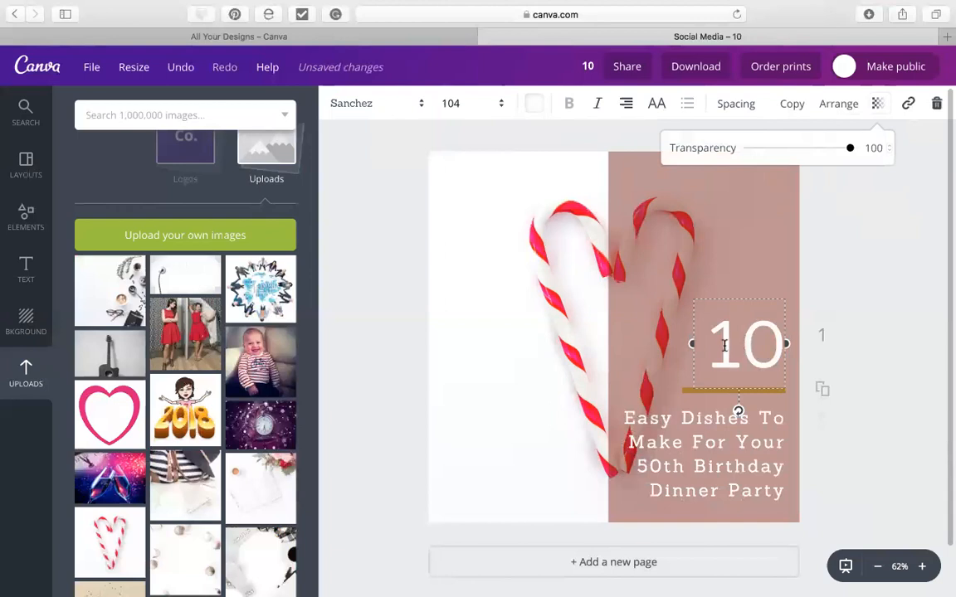
pyautogui.click(735, 243)
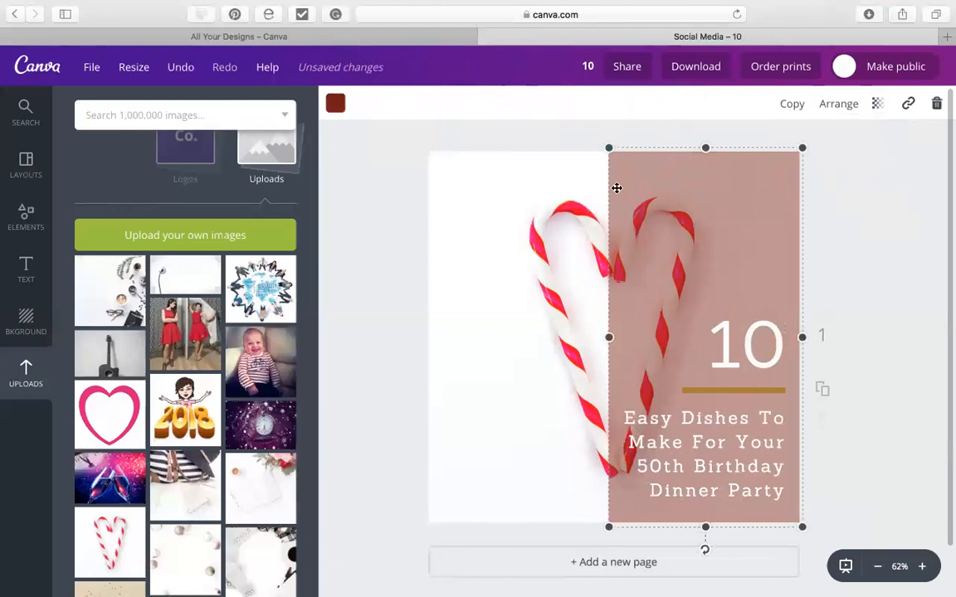
pyautogui.click(877, 113)
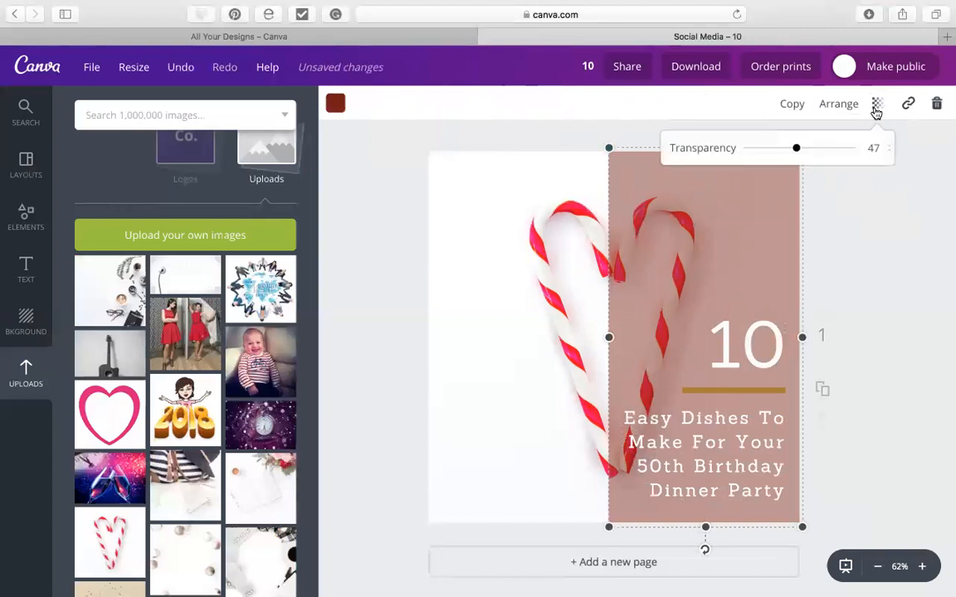
pyautogui.moveTo(796, 147)
pyautogui.mouseDown()
pyautogui.moveTo(853, 150)
pyautogui.moveTo(761, 152)
pyautogui.moveTo(807, 151)
pyautogui.moveTo(798, 152)
pyautogui.mouseUp()
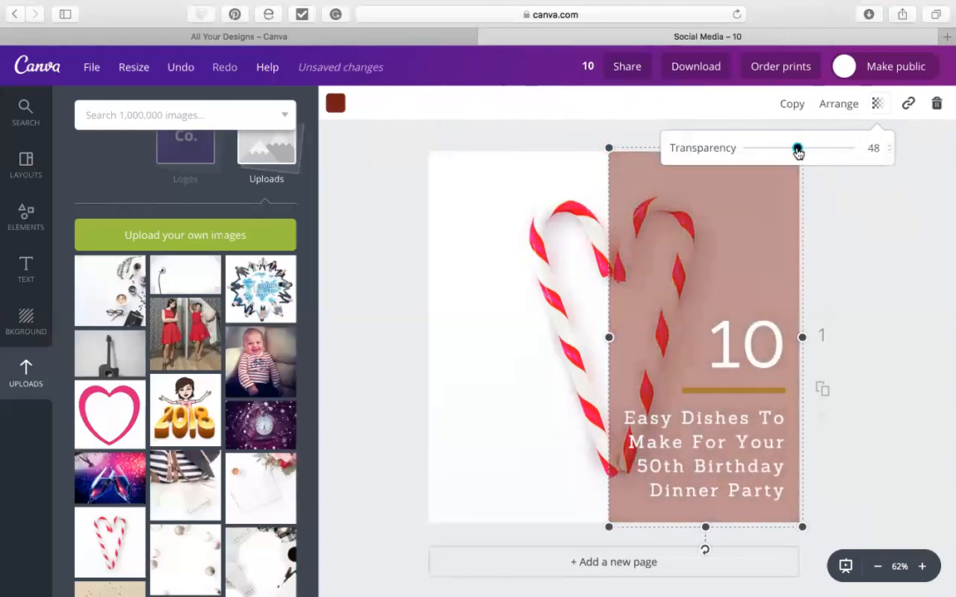
pyautogui.moveTo(799, 153); pyautogui.dragTo(800, 151)
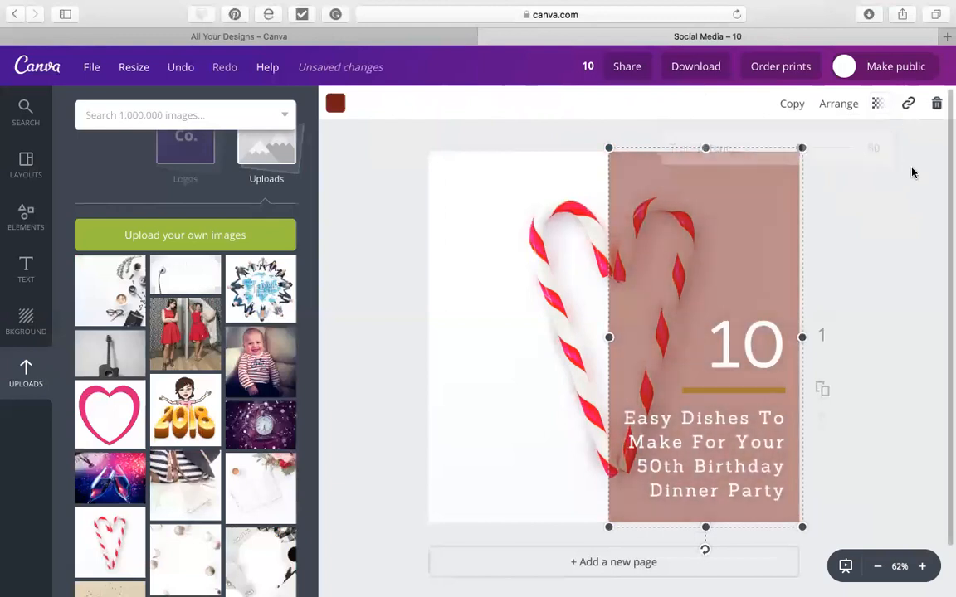
# Examine the link option for the overlay and the editing options for the candy cane picture and the "Easy Dishes" text block.
pyautogui.click(908, 106)
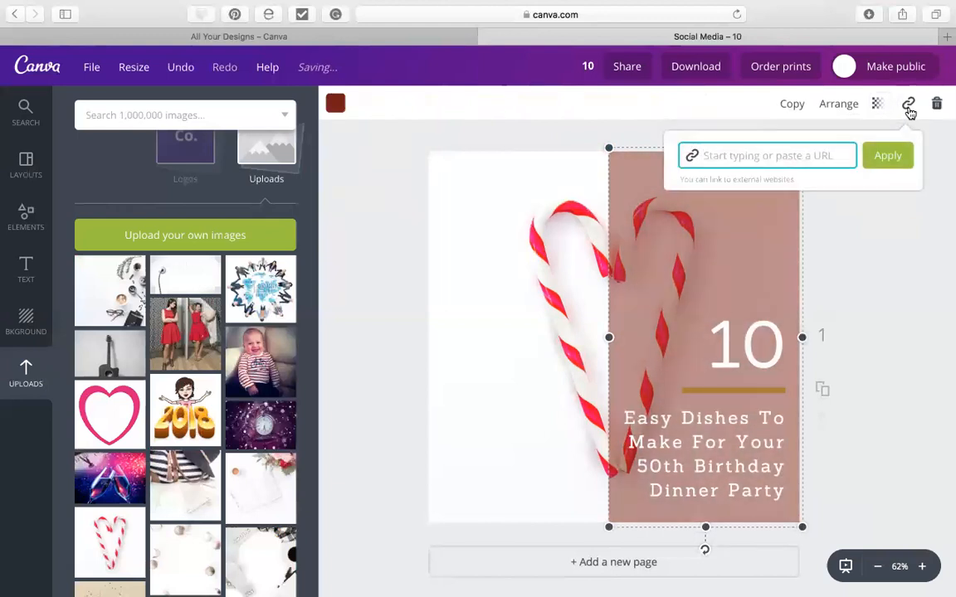
pyautogui.click(875, 271)
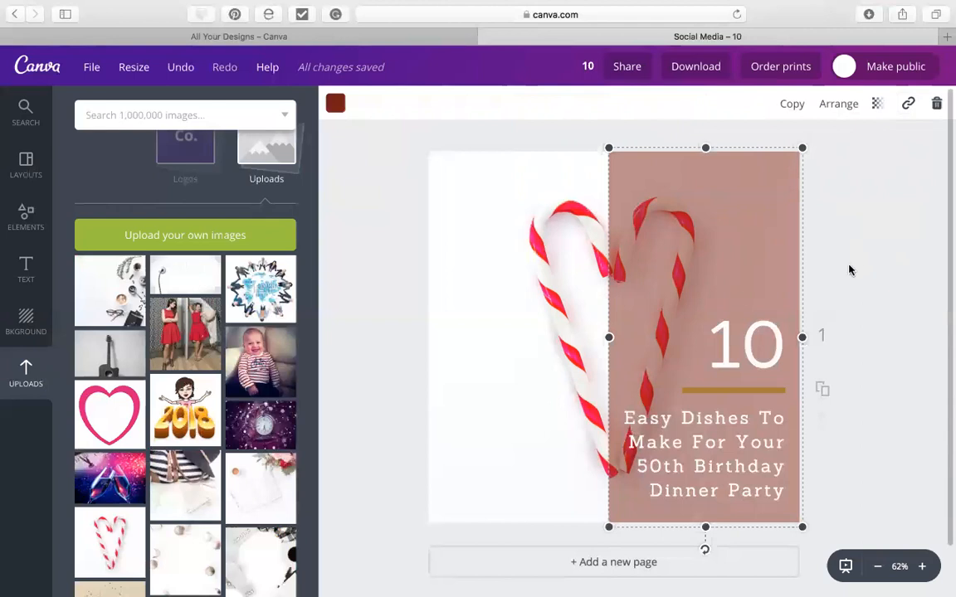
pyautogui.click(483, 336)
pyautogui.click(558, 328)
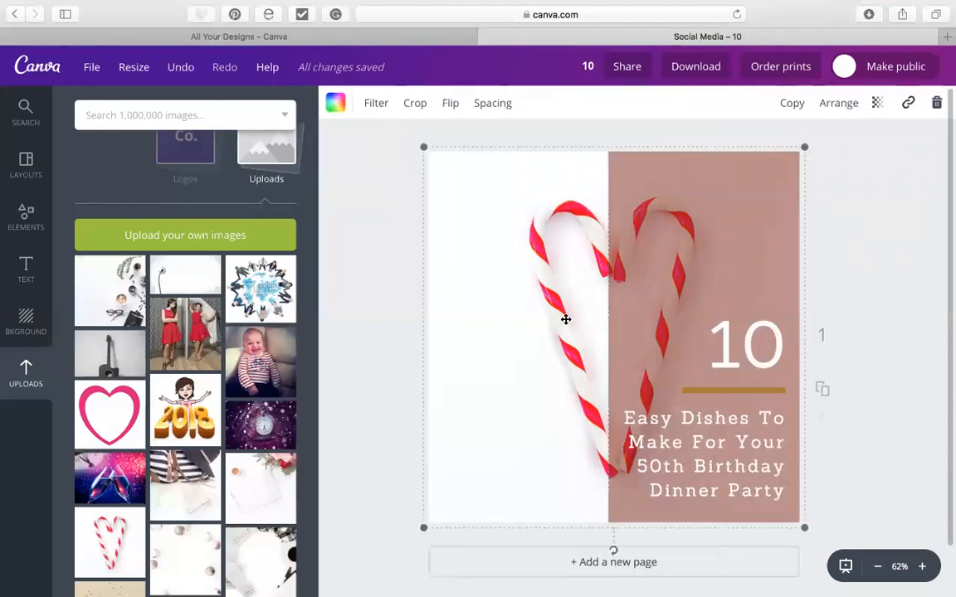
pyautogui.click(736, 386)
pyautogui.click(725, 465)
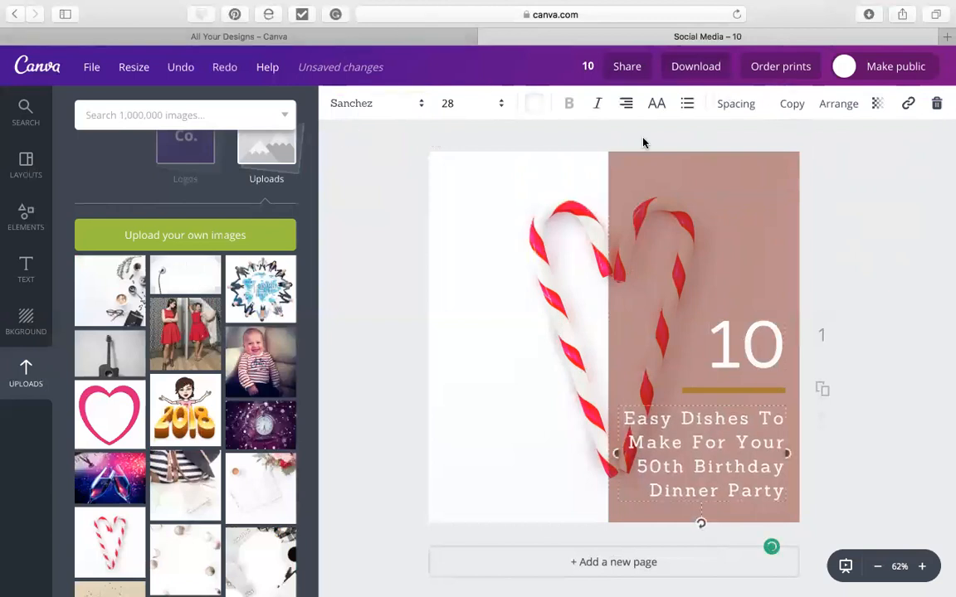
pyautogui.scroll(-2, 456, 343)
pyautogui.scroll(2, 456, 343)
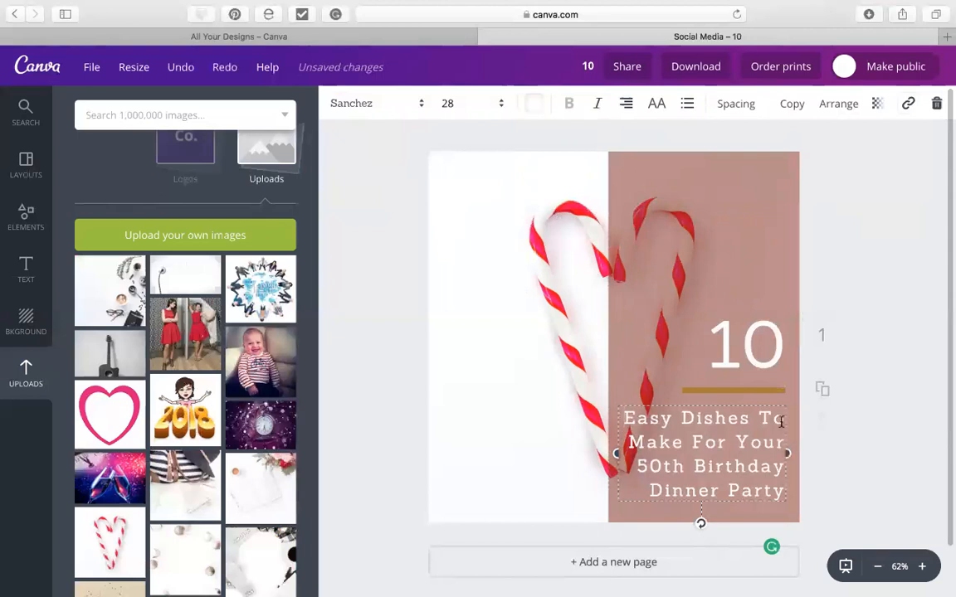
# Duplicate the candy cane page to add a second copy of it to the design.
pyautogui.scroll(-2, 843, 337)
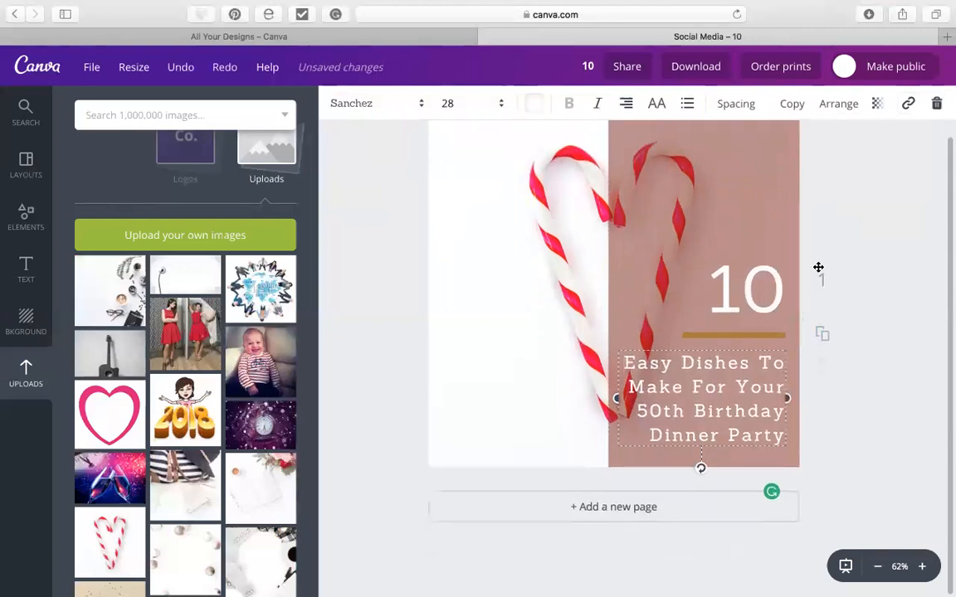
pyautogui.click(824, 337)
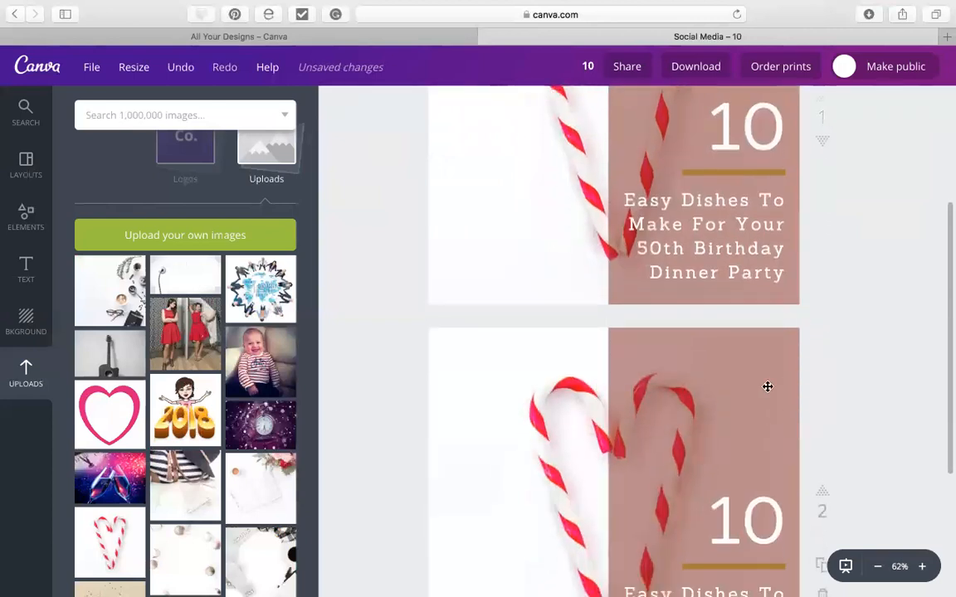
pyautogui.scroll(-3, 874, 408)
pyautogui.scroll(3, 874, 408)
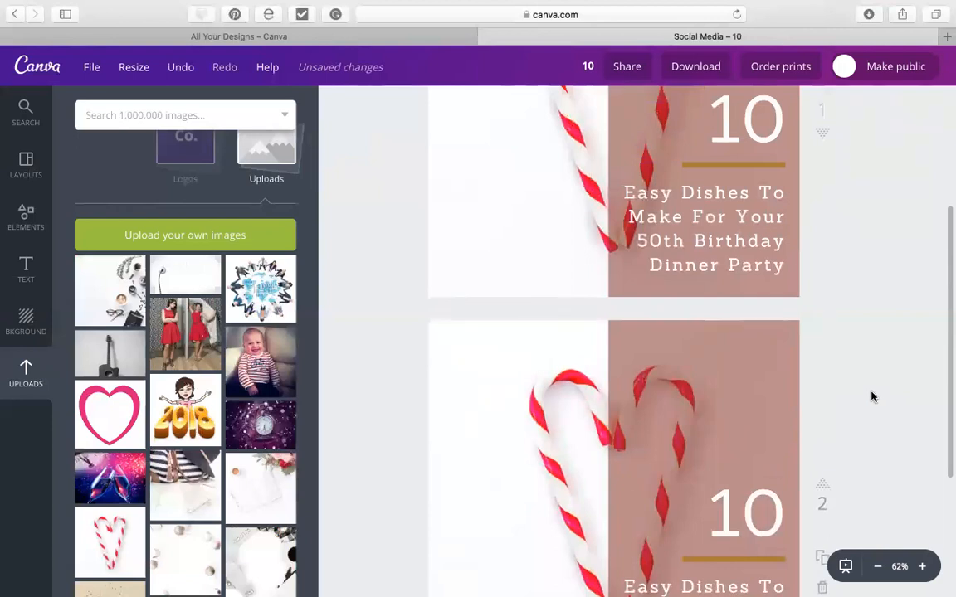
pyautogui.scroll(4, 866, 380)
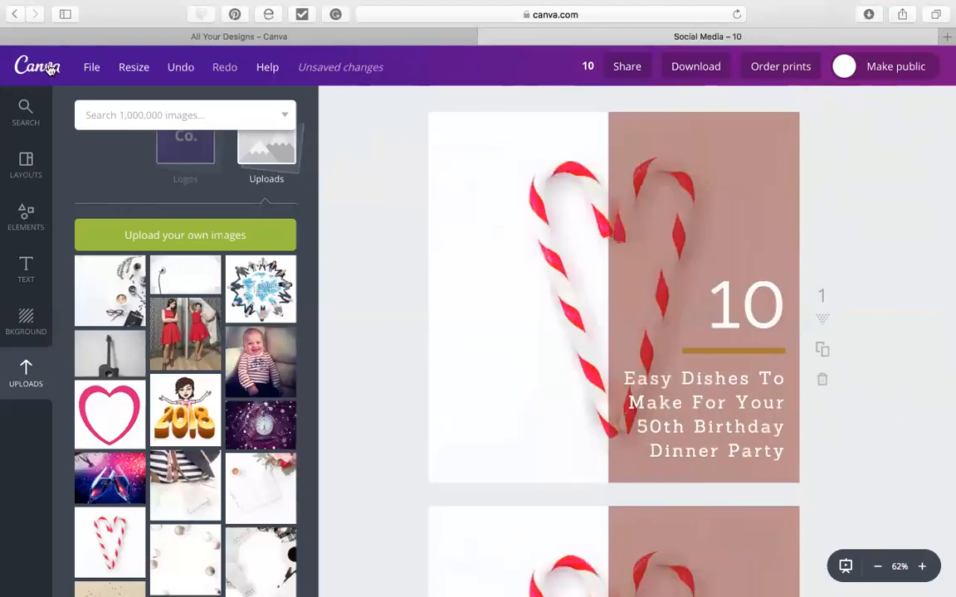
# Leave the current design for the designs overview and create a new blank Social Media design.
pyautogui.click(50, 68)
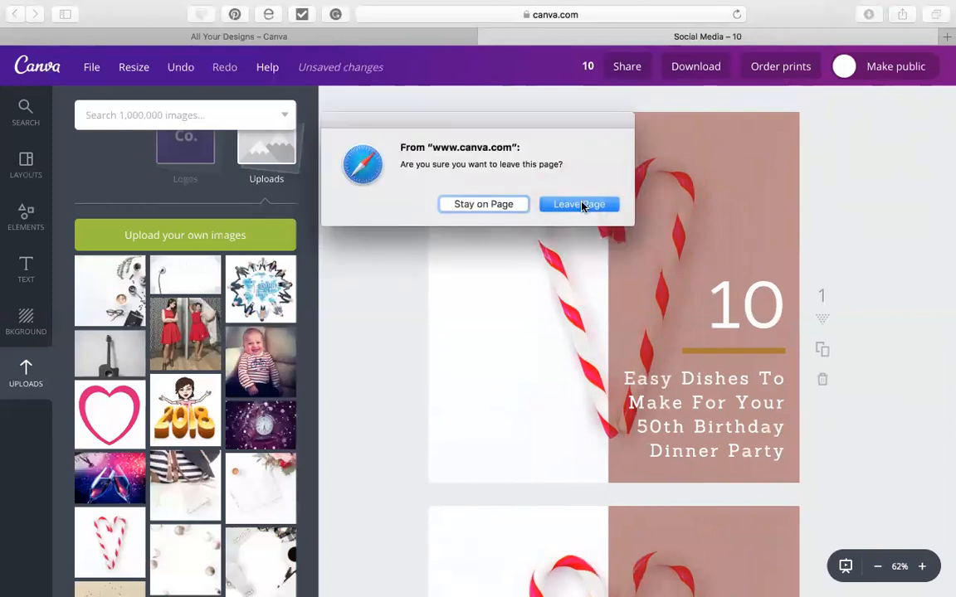
pyautogui.click(581, 204)
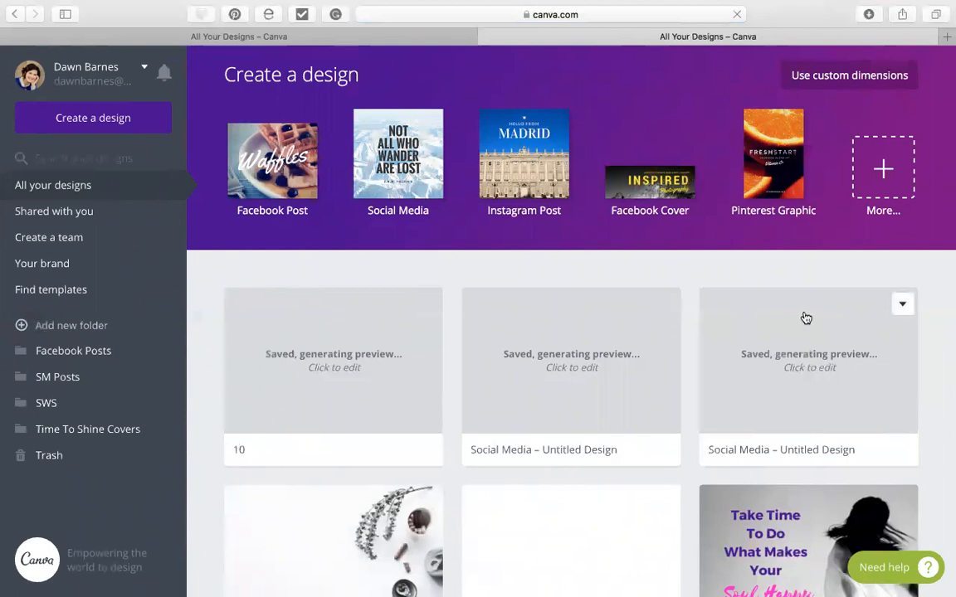
pyautogui.click(421, 172)
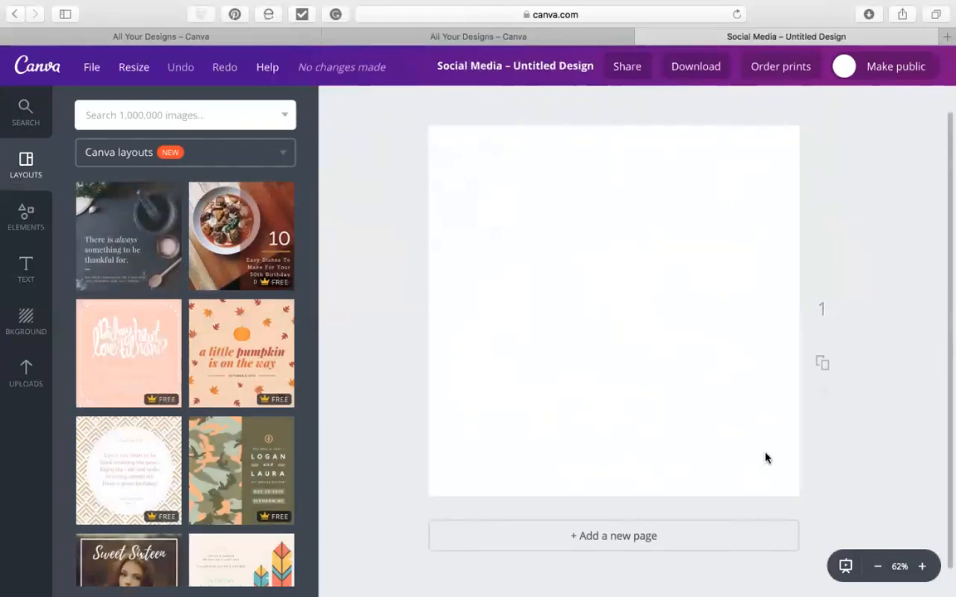
# Try the dark purple and bright pink brand colours and the light blue zigzag pattern as the page background.
pyautogui.click(26, 336)
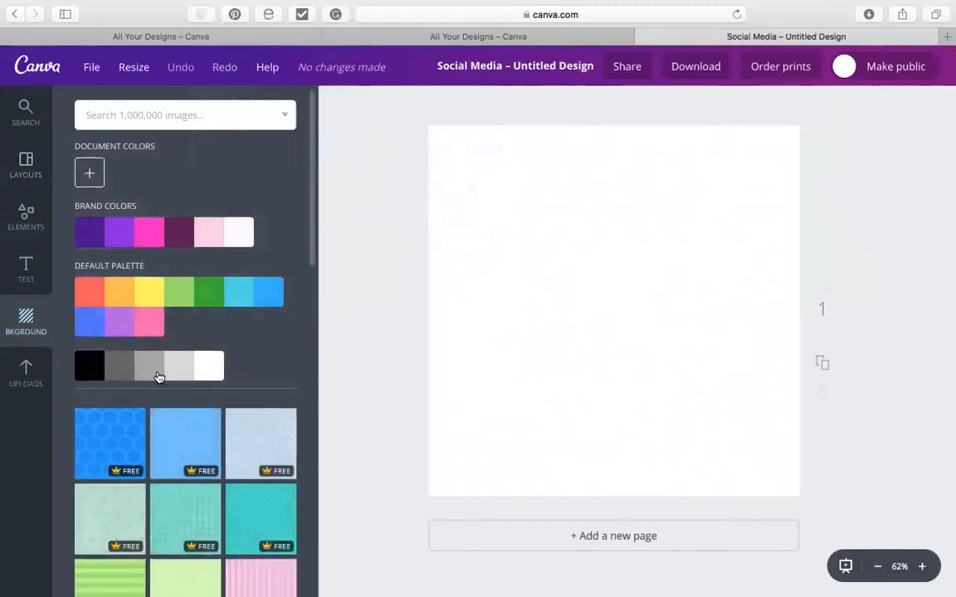
pyautogui.click(95, 236)
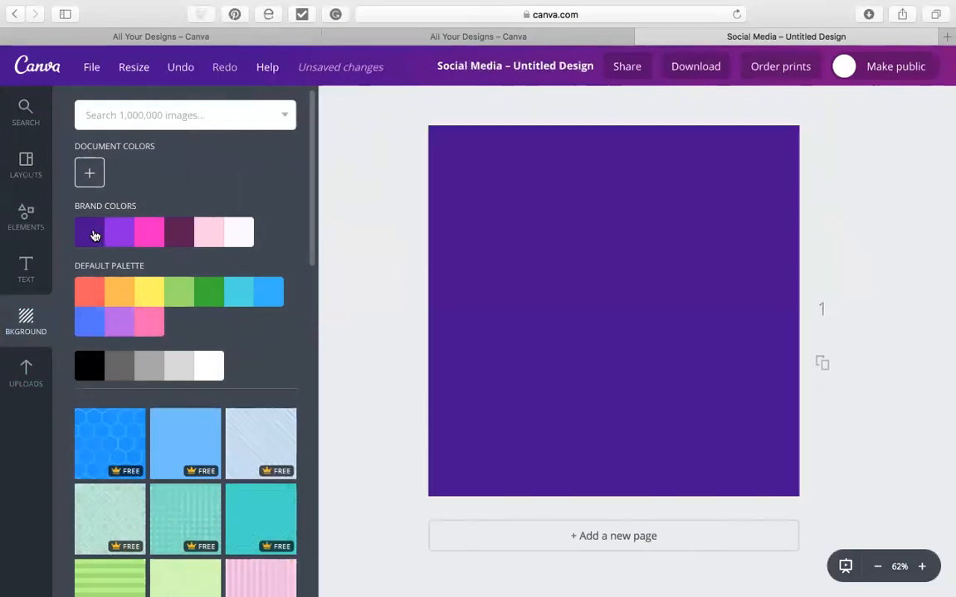
pyautogui.click(155, 237)
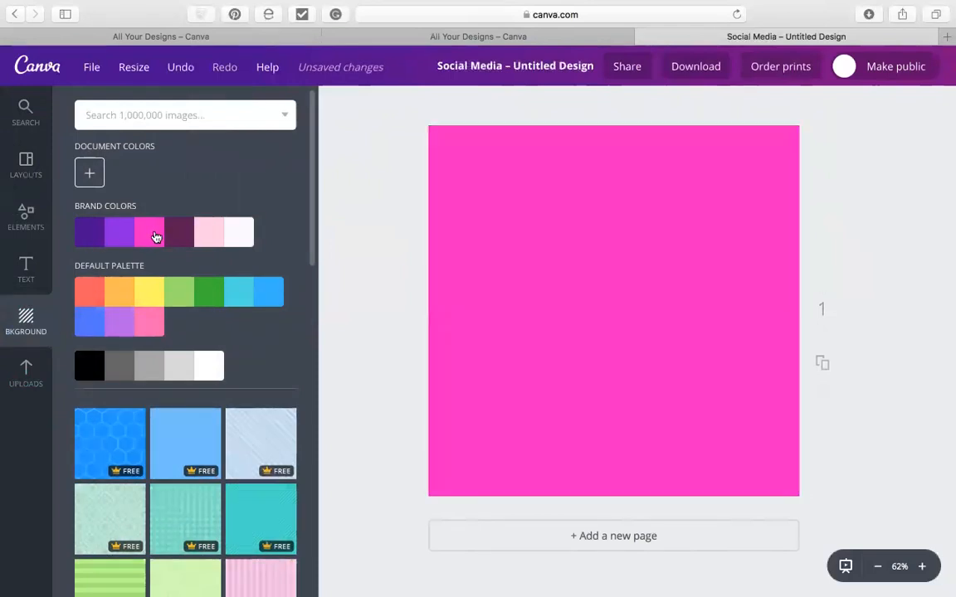
pyautogui.scroll(-2, 160, 349)
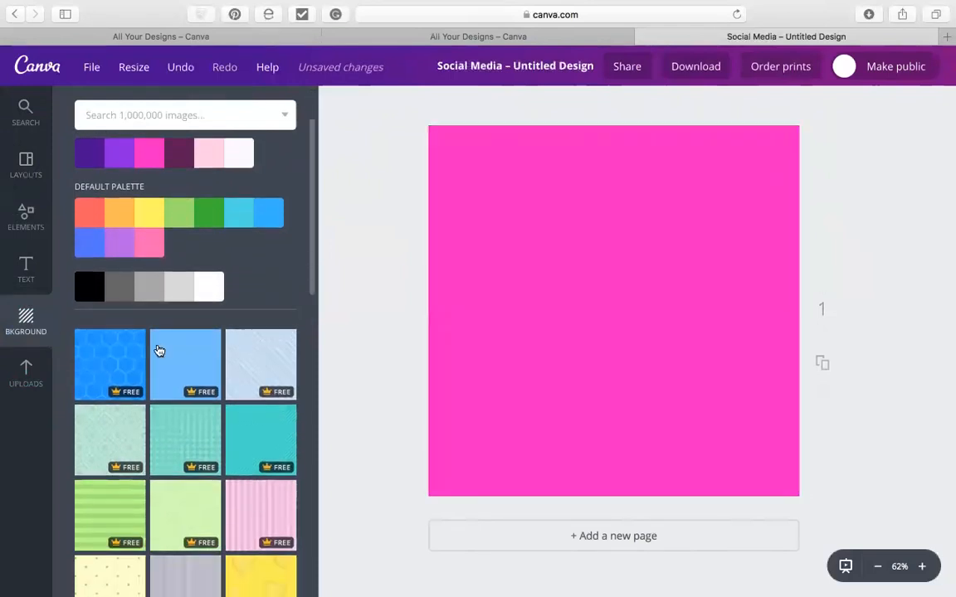
pyautogui.scroll(-2, 160, 351)
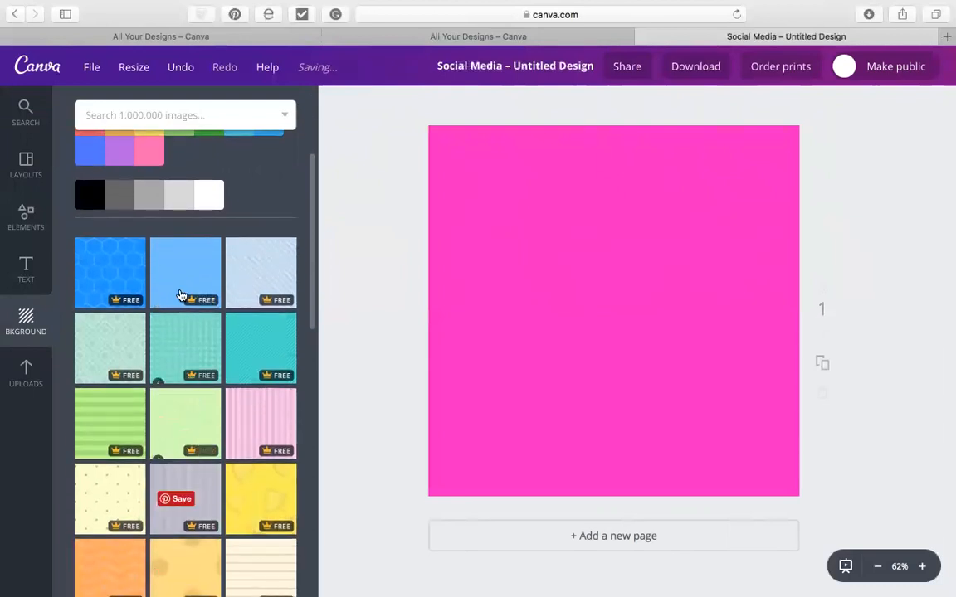
pyautogui.click(183, 284)
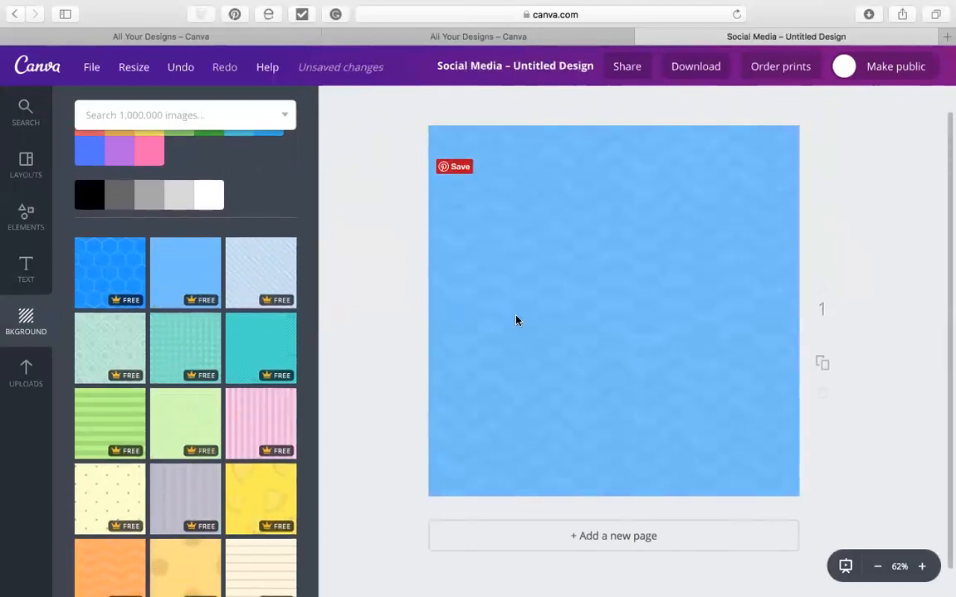
pyautogui.scroll(-1, 198, 352)
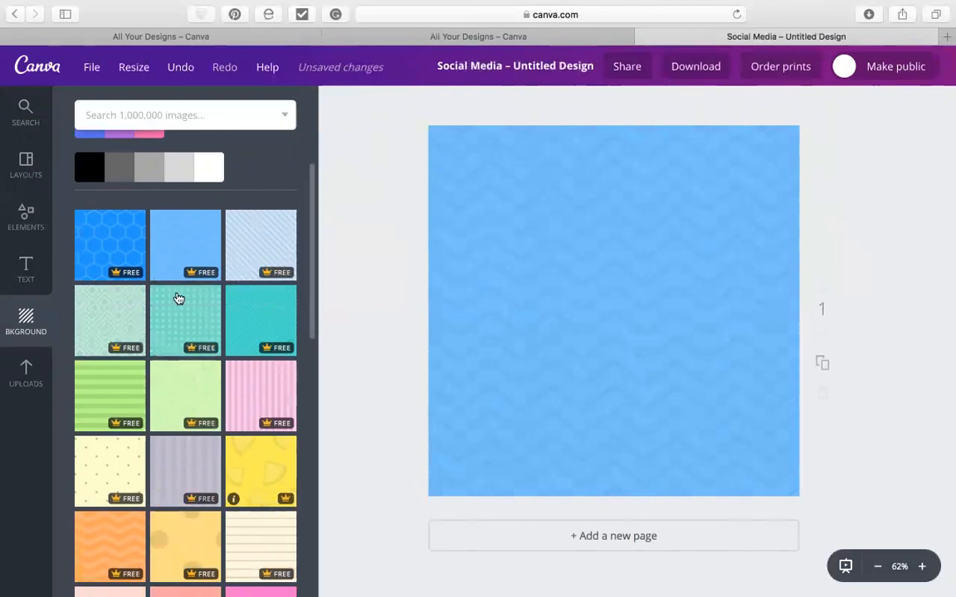
pyautogui.scroll(5, 205, 261)
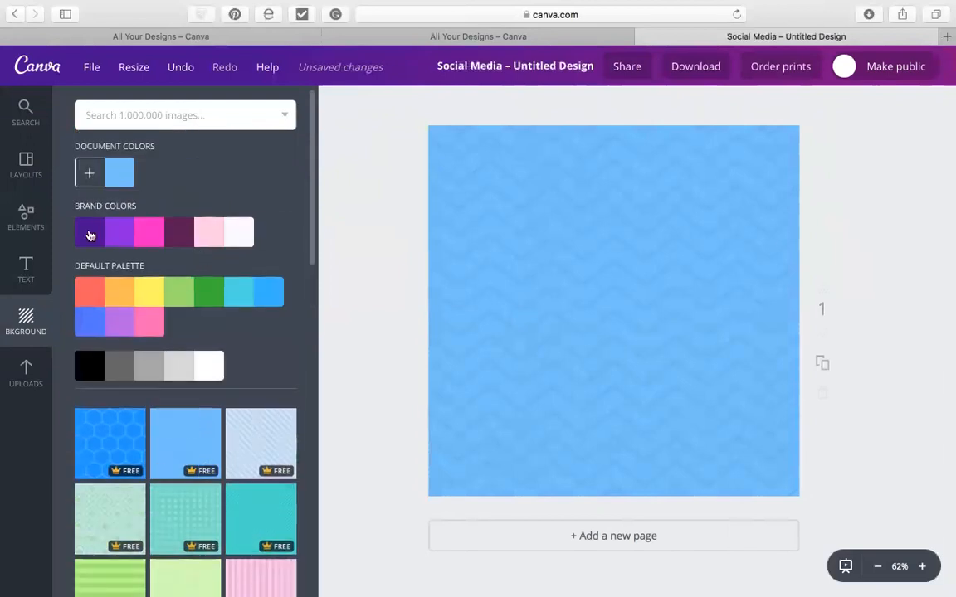
# Reset the page background to white and fill it with the dark purple brand colour.
pyautogui.click(221, 366)
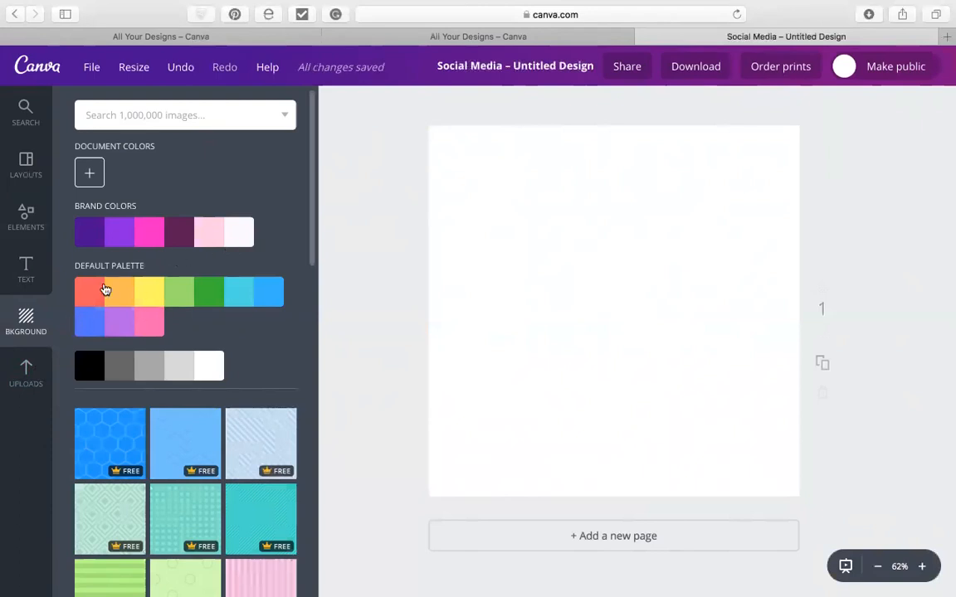
pyautogui.click(91, 235)
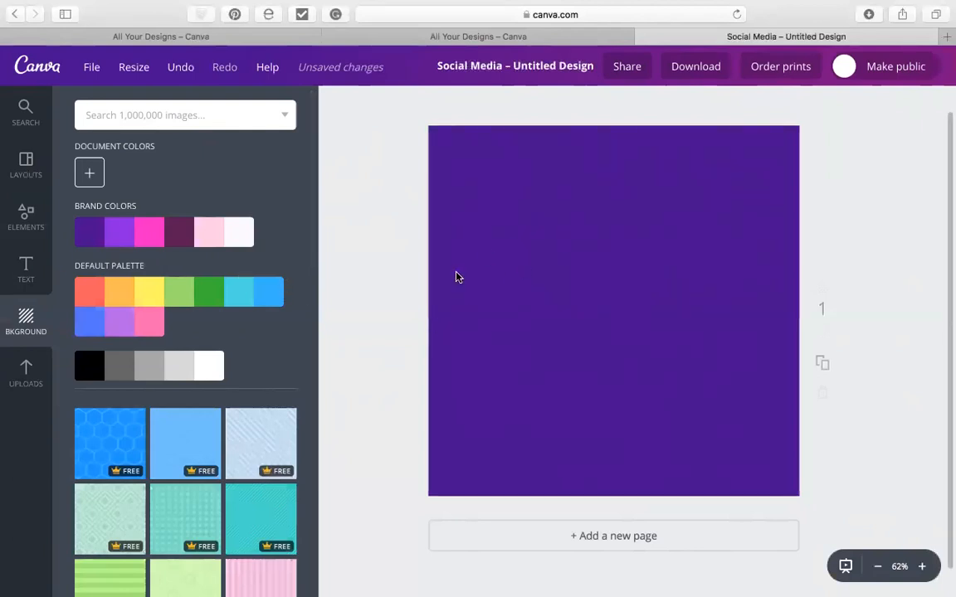
pyautogui.scroll(1, 432, 273)
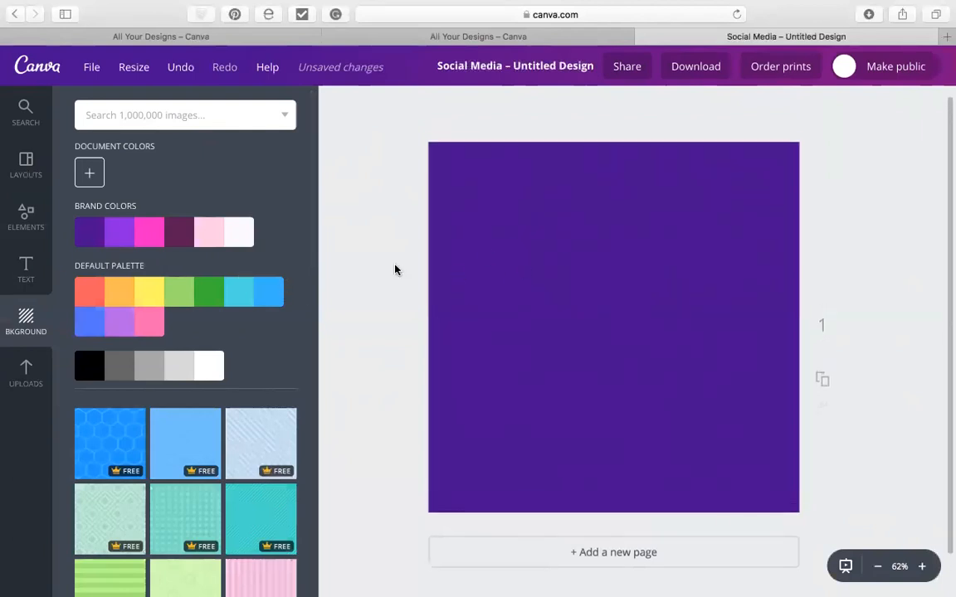
# Add two copies of the white "Bare Organics" text combination to the purple page.
pyautogui.click(29, 271)
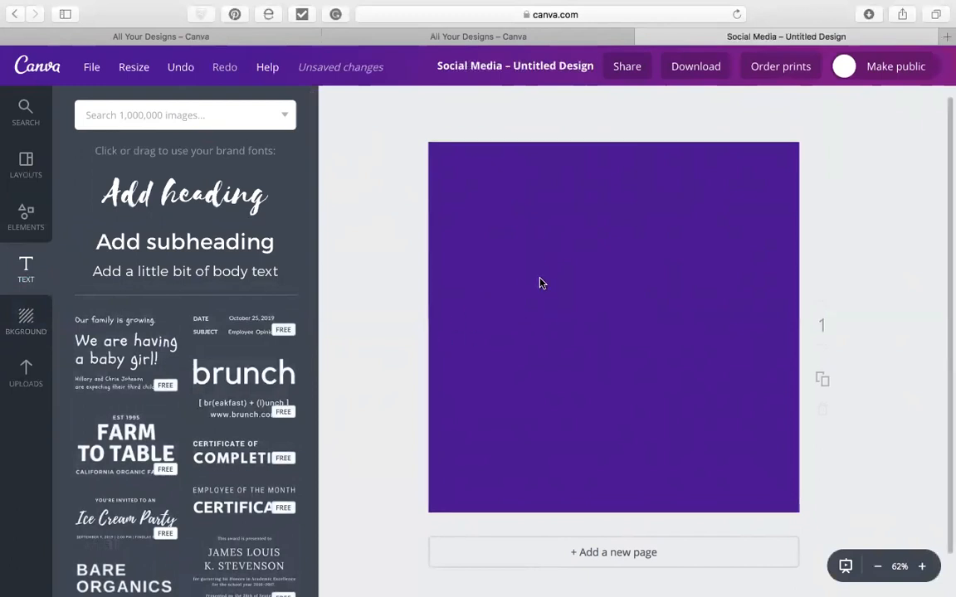
pyautogui.scroll(-3, 208, 498)
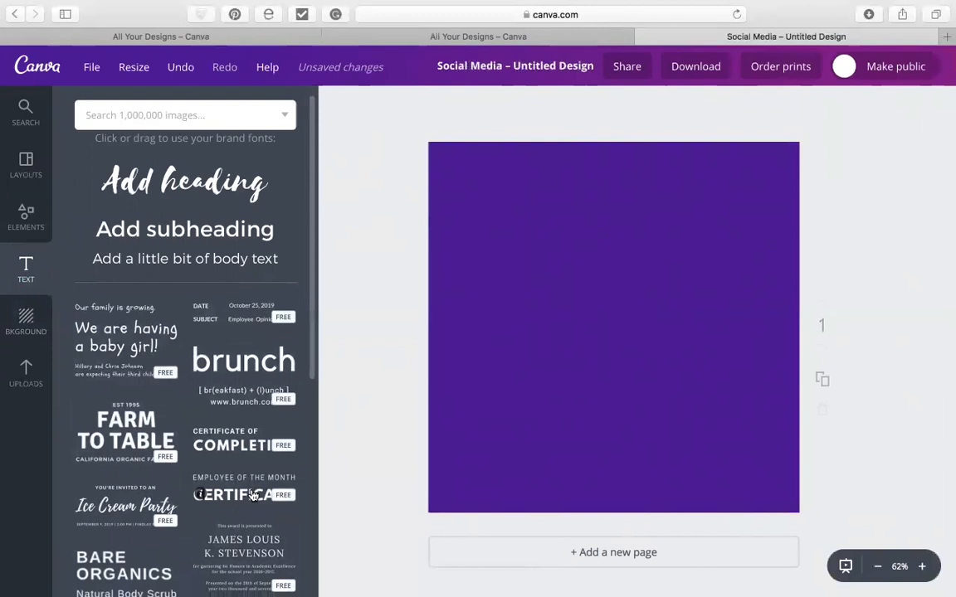
pyautogui.scroll(-5, 253, 495)
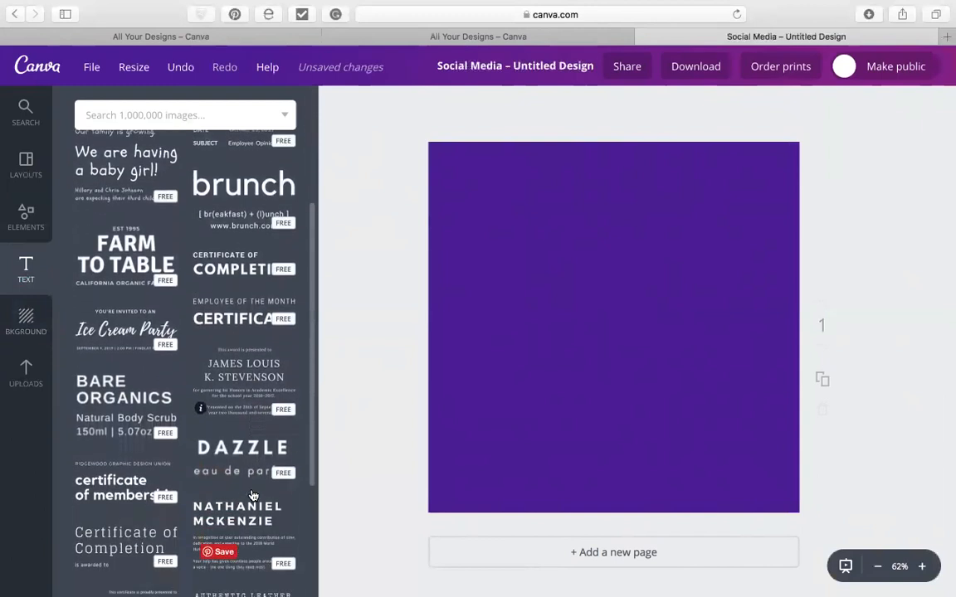
pyautogui.scroll(-1, 252, 495)
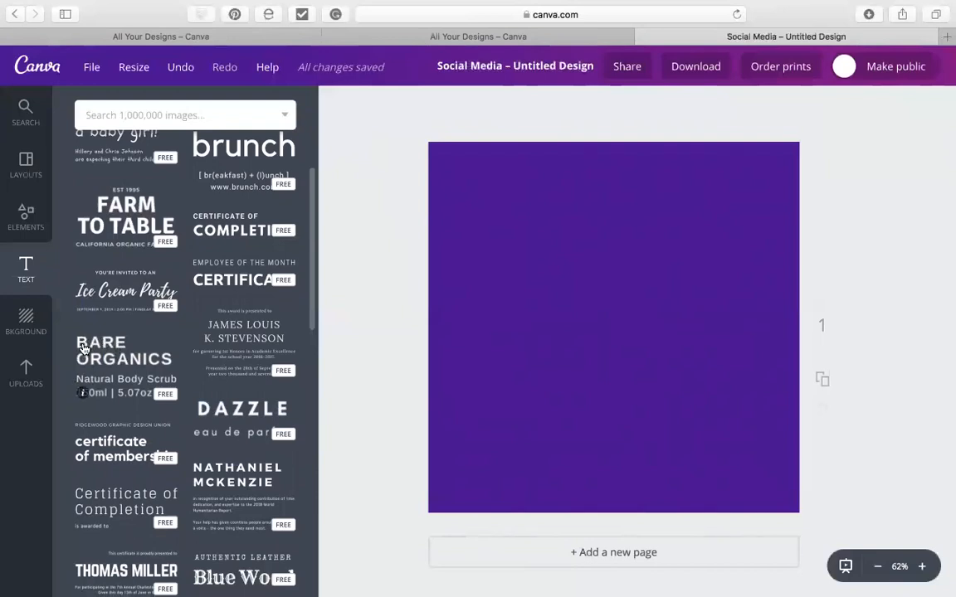
pyautogui.click(117, 375)
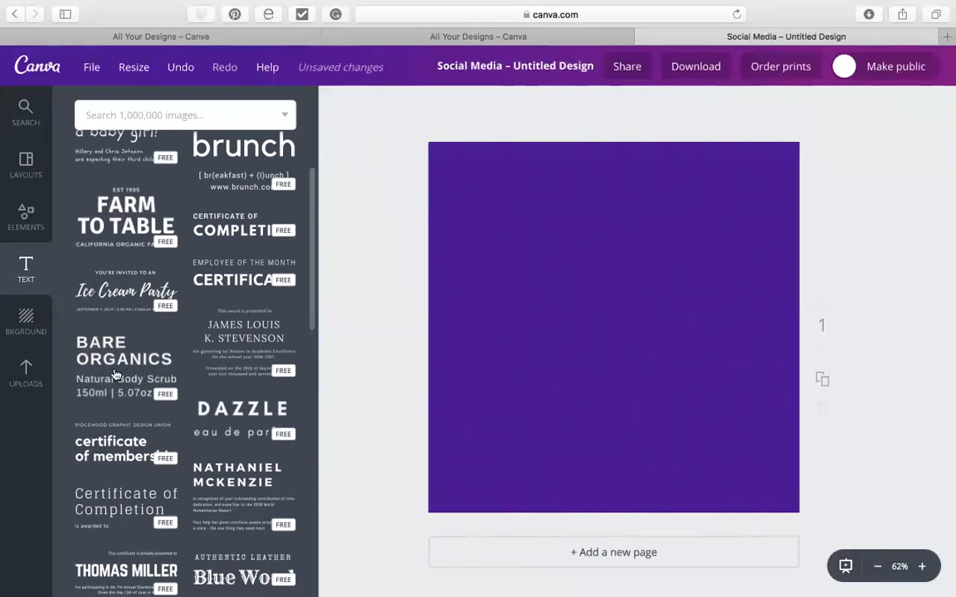
pyautogui.click(374, 352)
pyautogui.click(147, 387)
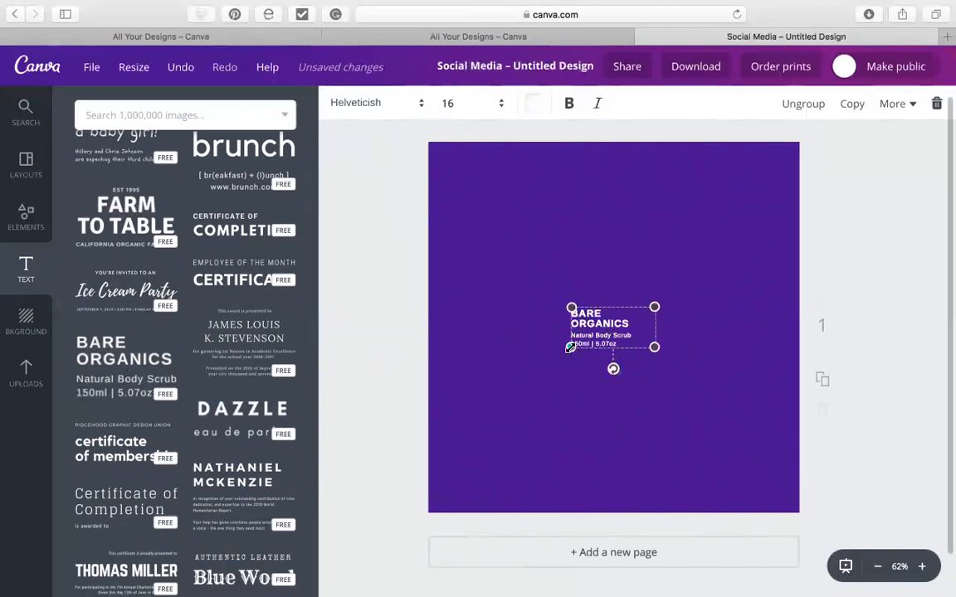
# Enlarge one "Bare Organics" text group to heading size 31.4 and move it to the lower left of the page.
pyautogui.moveTo(571, 348); pyautogui.dragTo(479, 411)
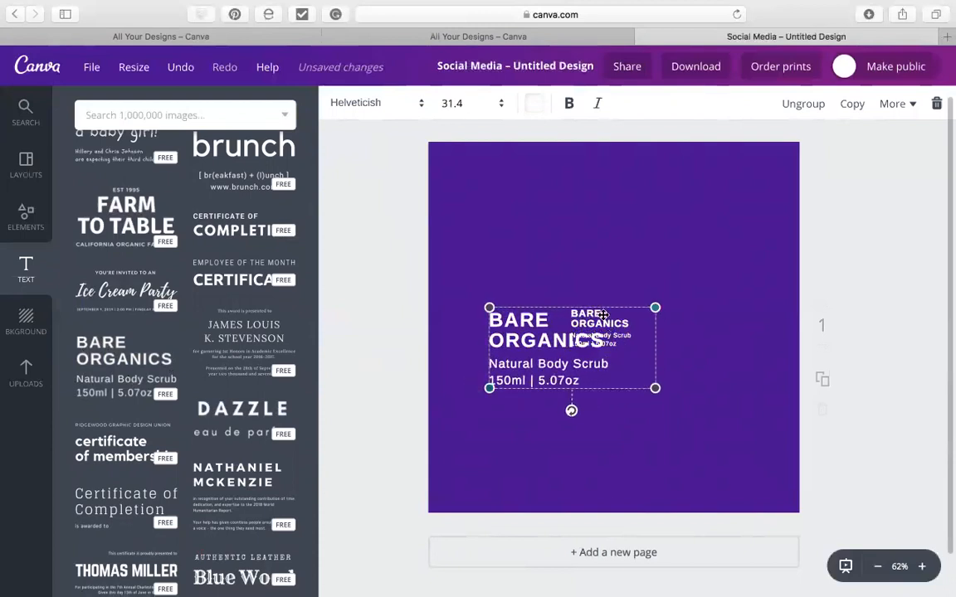
pyautogui.click(550, 335)
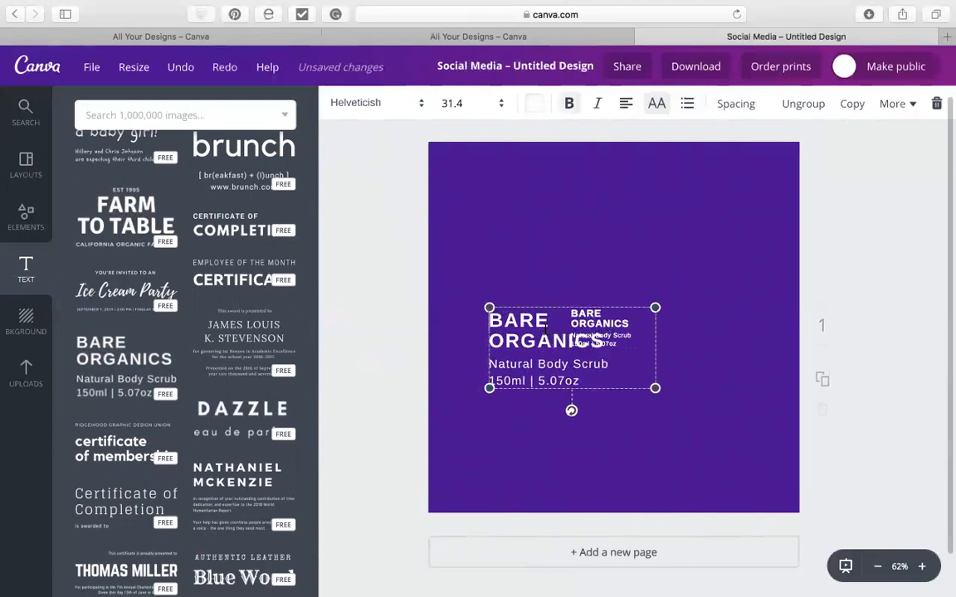
pyautogui.click(600, 392)
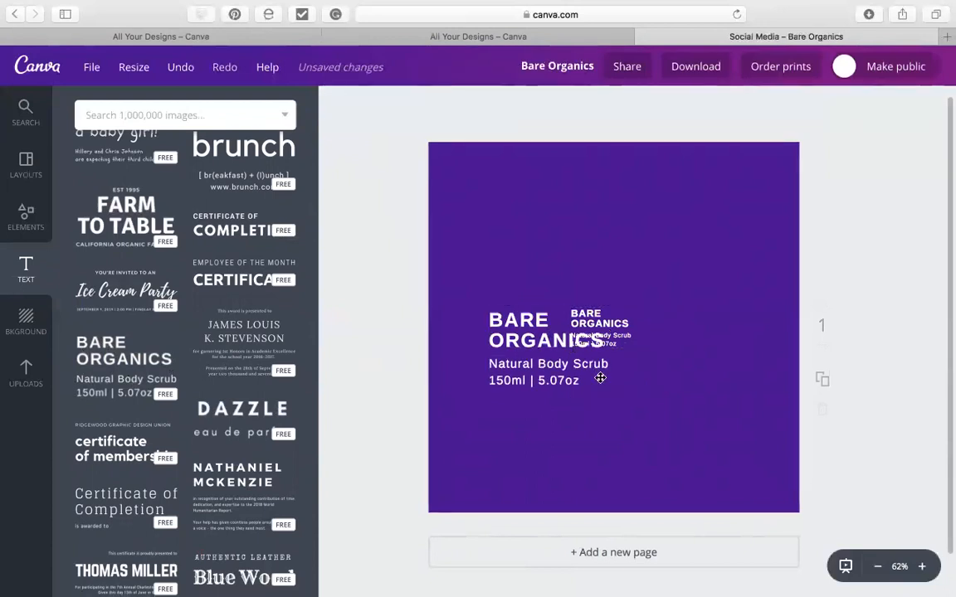
pyautogui.click(577, 351)
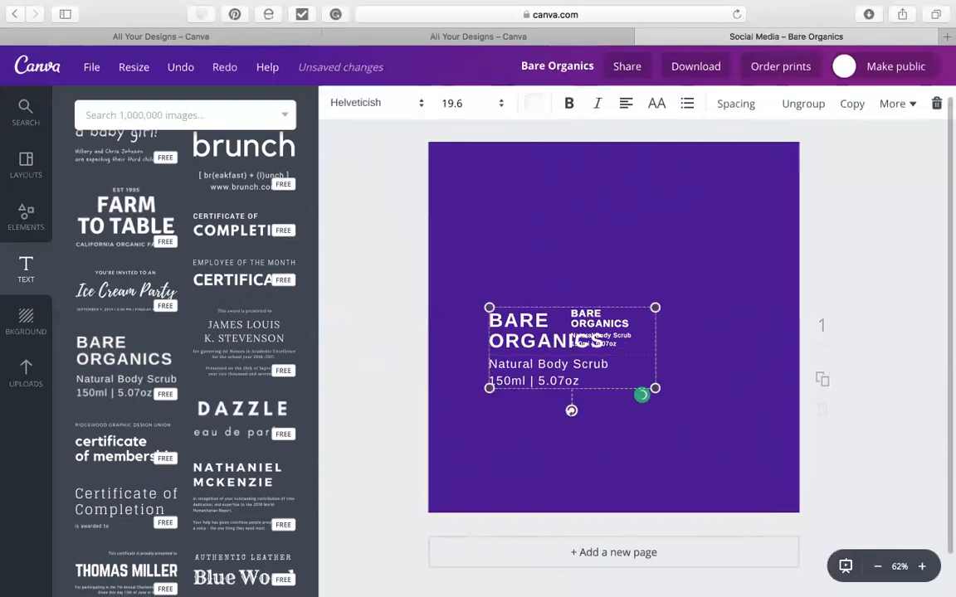
pyautogui.click(615, 397)
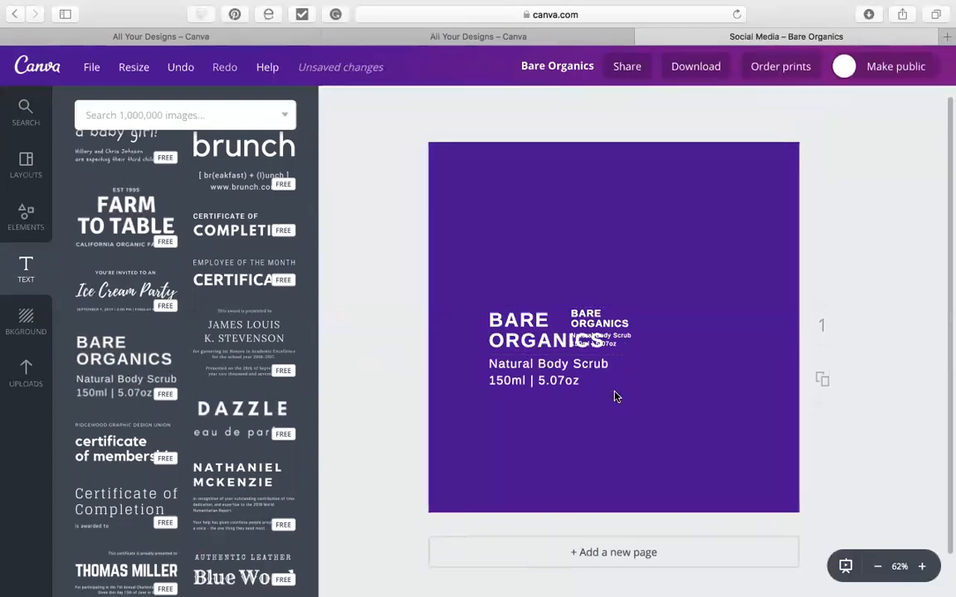
pyautogui.click(569, 368)
pyautogui.click(563, 308)
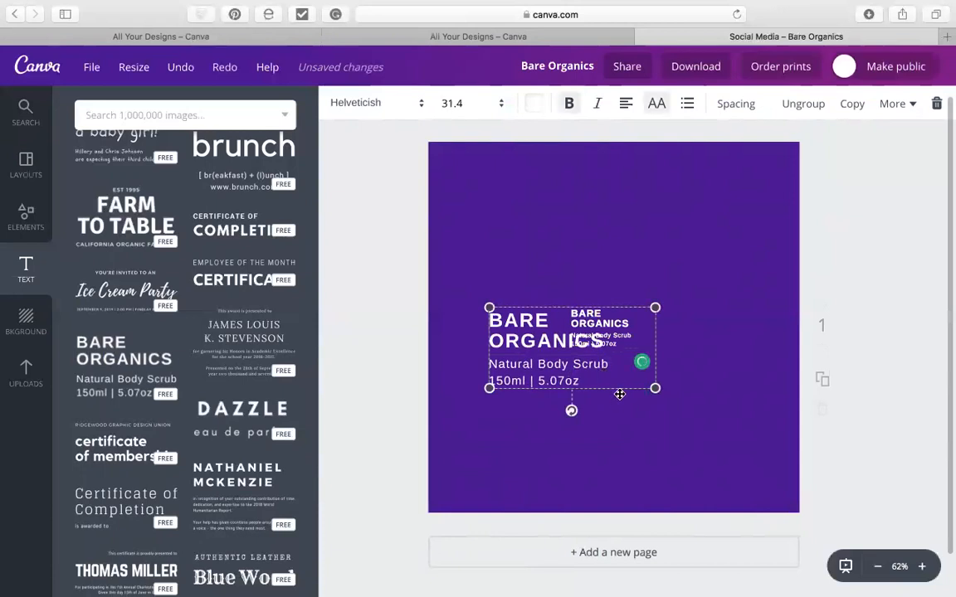
pyautogui.click(620, 394)
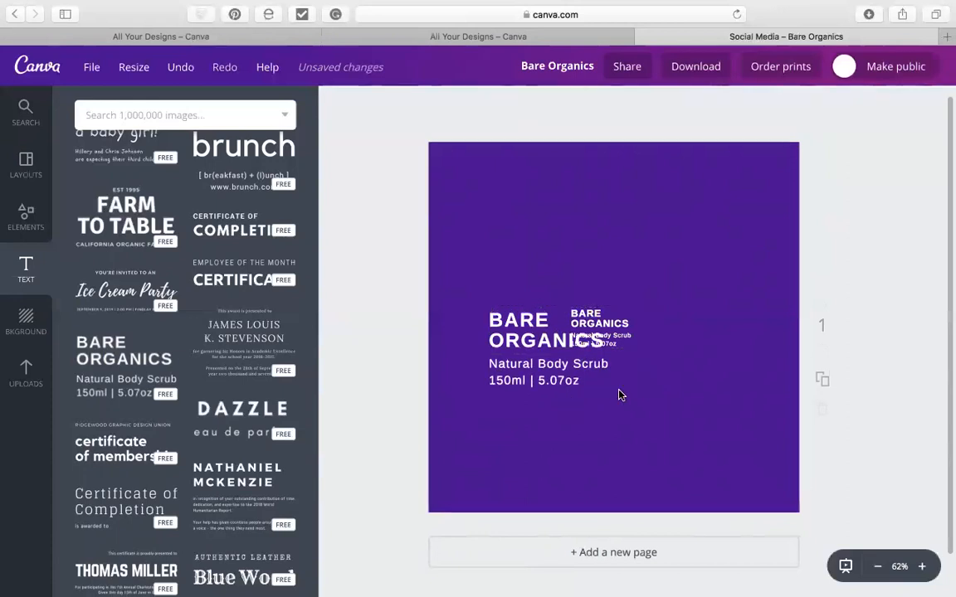
pyautogui.moveTo(611, 323); pyautogui.dragTo(594, 429)
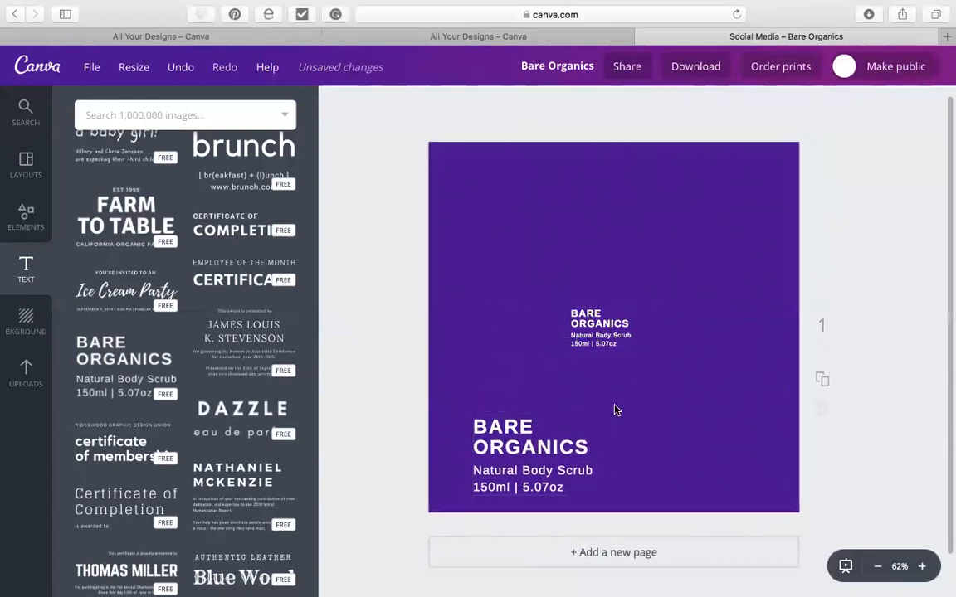
pyautogui.click(605, 429)
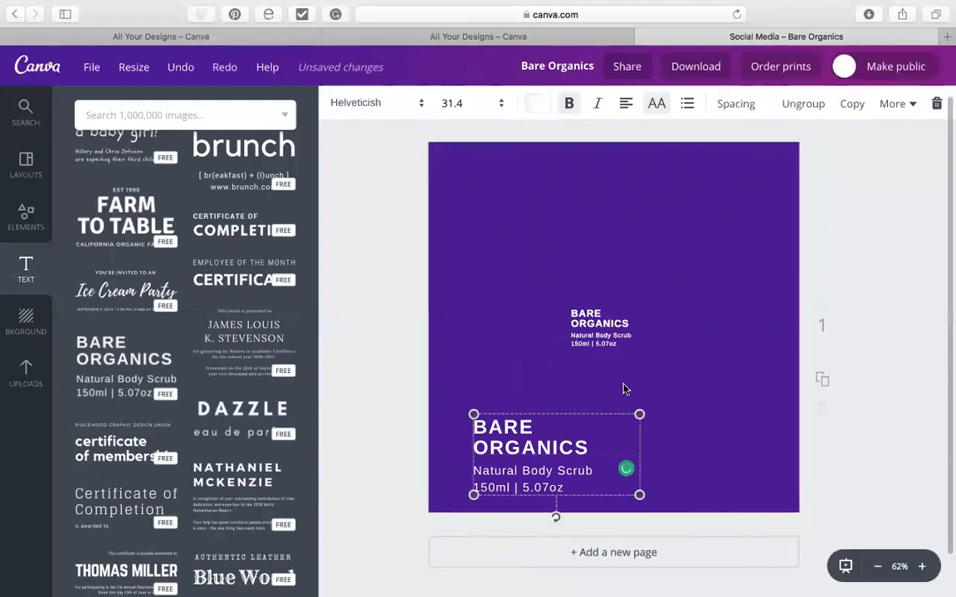
pyautogui.click(625, 355)
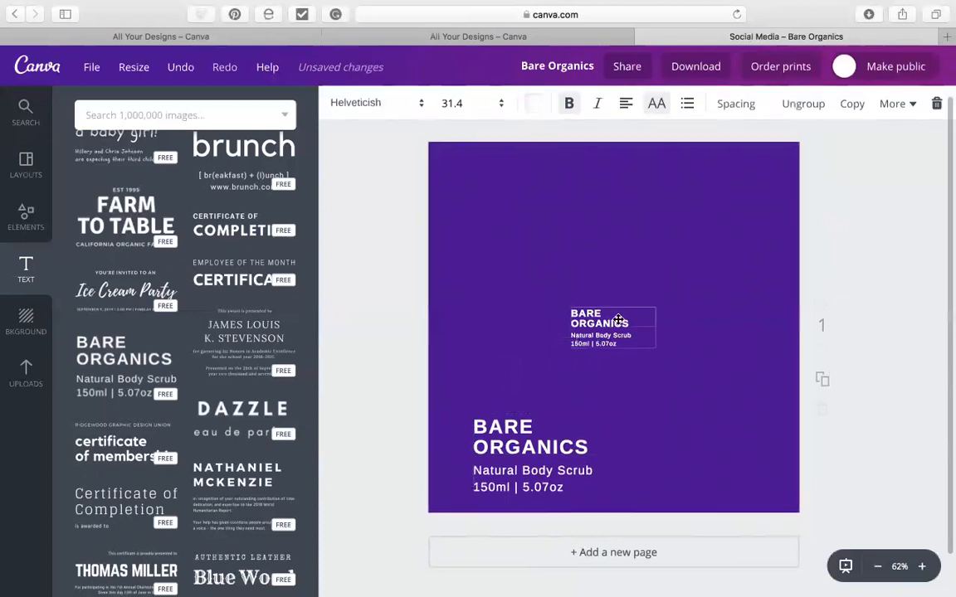
pyautogui.click(601, 328)
# Add a brand-font heading reading "Put in a quote" in the upper left of the page.
pyautogui.scroll(5, 224, 261)
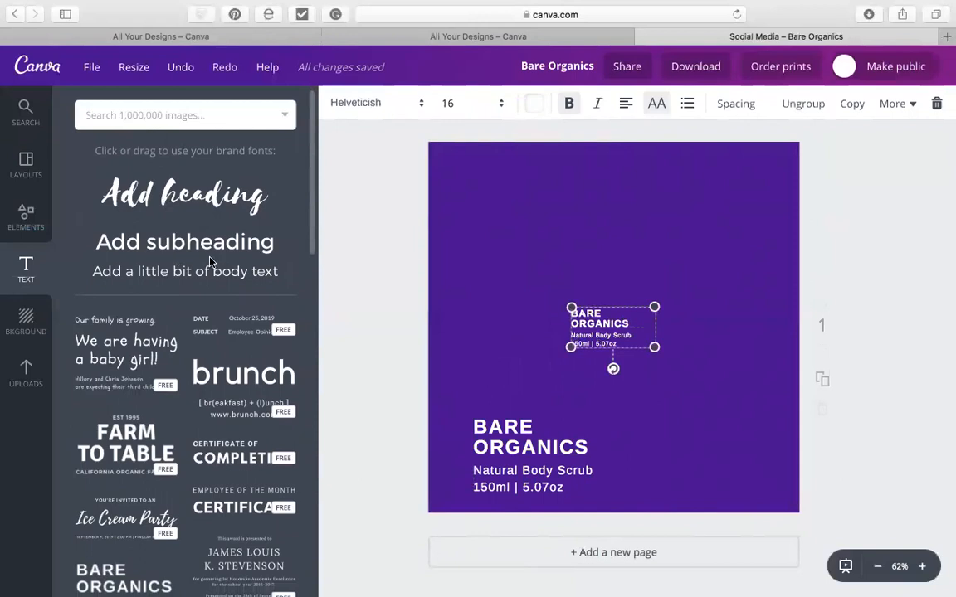
pyautogui.click(204, 202)
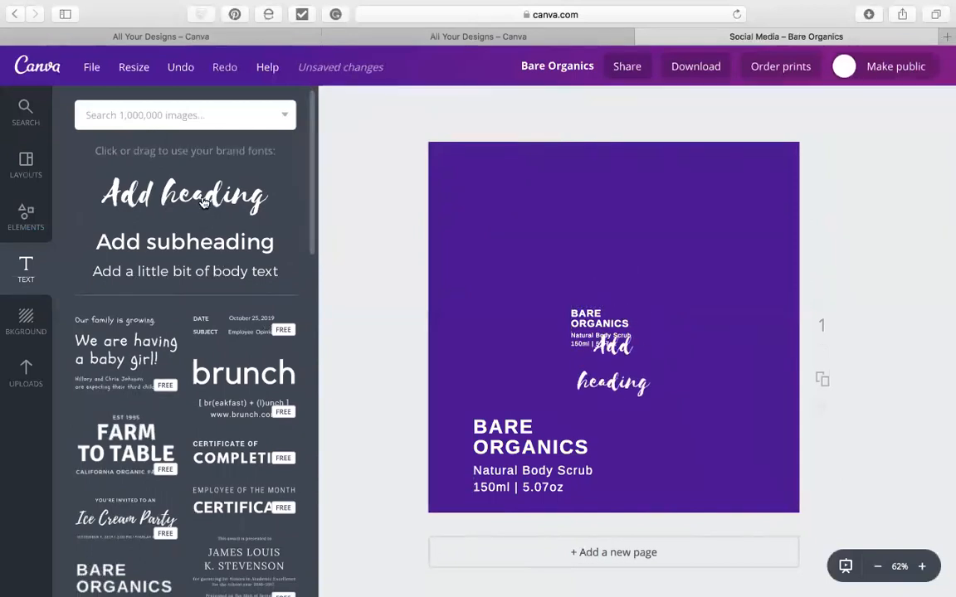
pyautogui.moveTo(636, 405); pyautogui.dragTo(546, 264)
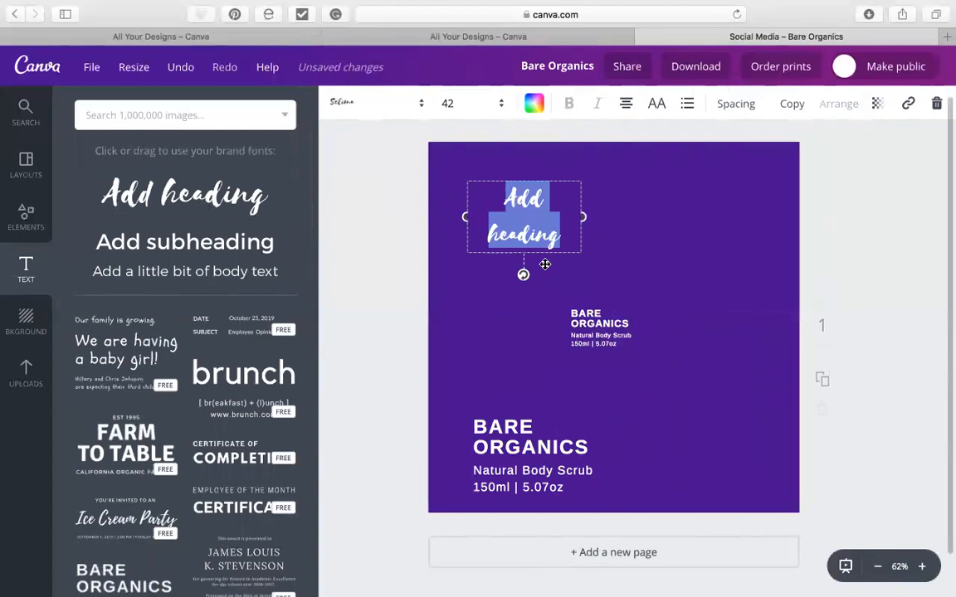
pyautogui.write('Put')
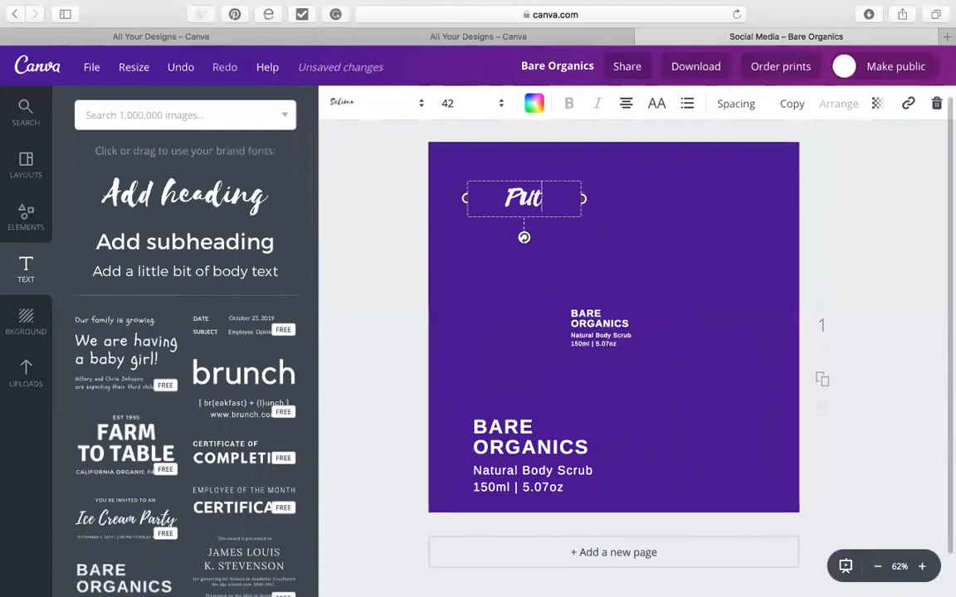
pyautogui.write(' in a')
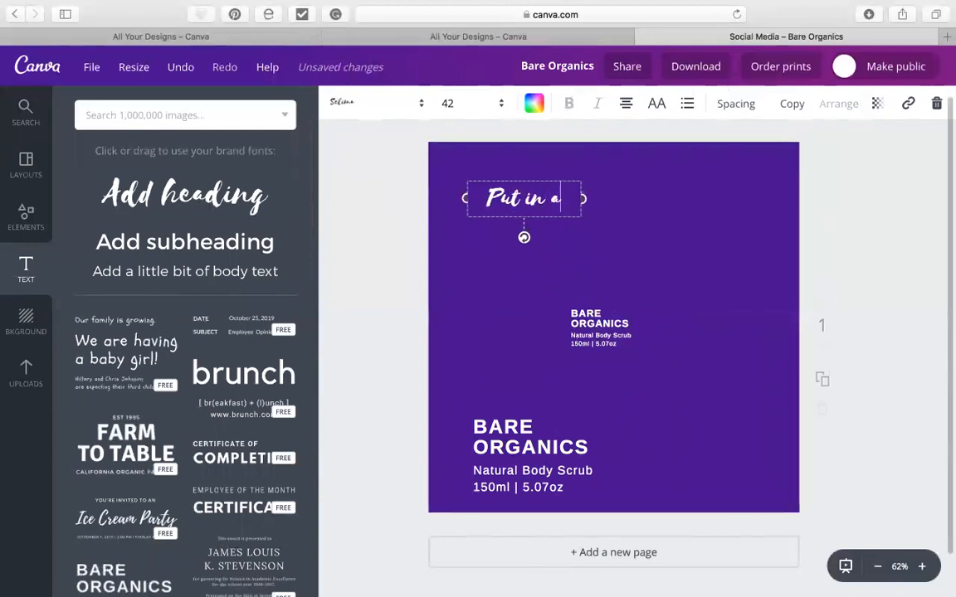
pyautogui.write(' quote')
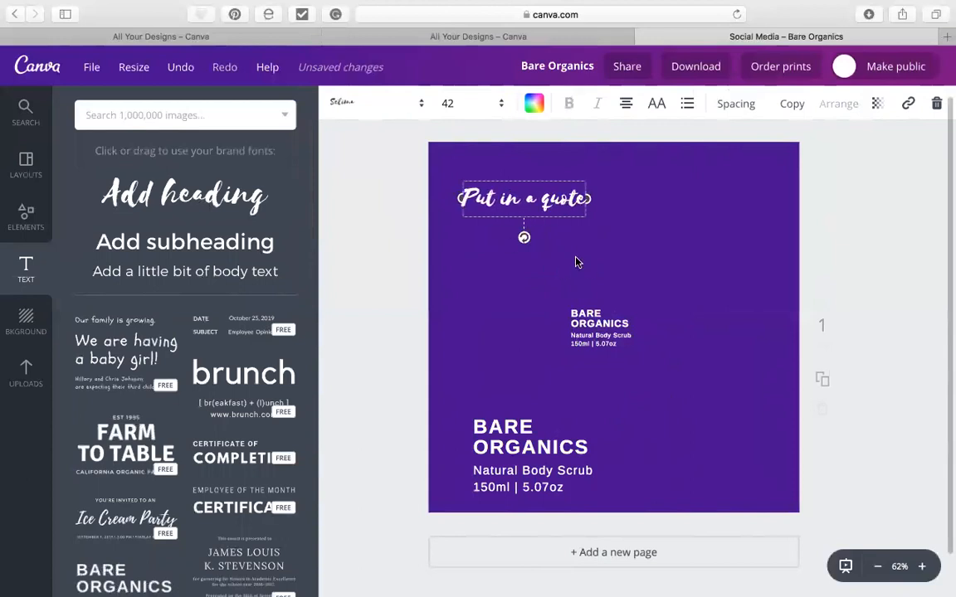
# Recolour the "Put in a quote" heading with the light pink brand colour.
pyautogui.click(534, 104)
pyautogui.click(670, 263)
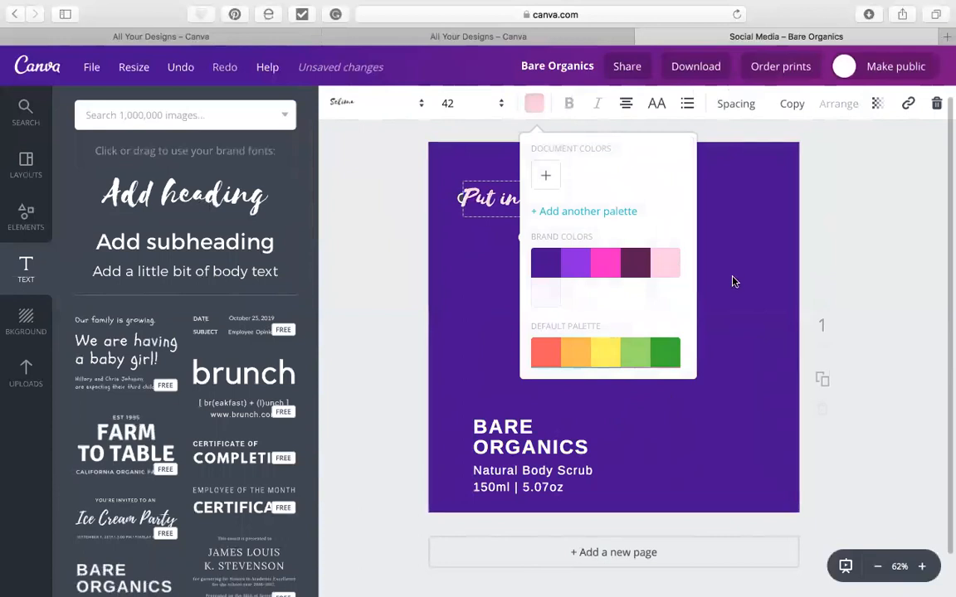
pyautogui.click(705, 280)
pyautogui.click(563, 218)
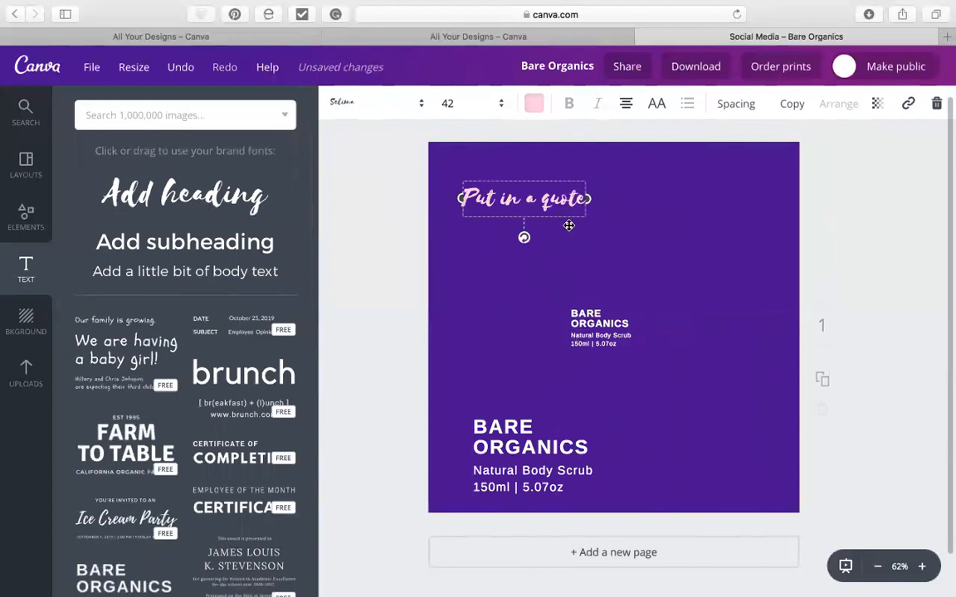
# Set the quote heading's font size to 88 and widen its text box so the phrase fits on one line.
pyautogui.click(501, 103)
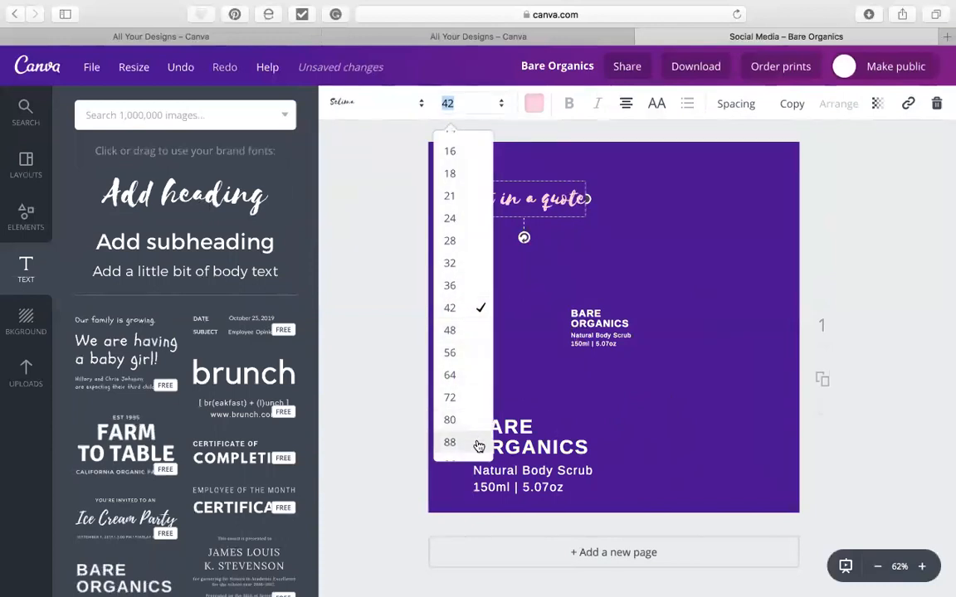
pyautogui.click(452, 442)
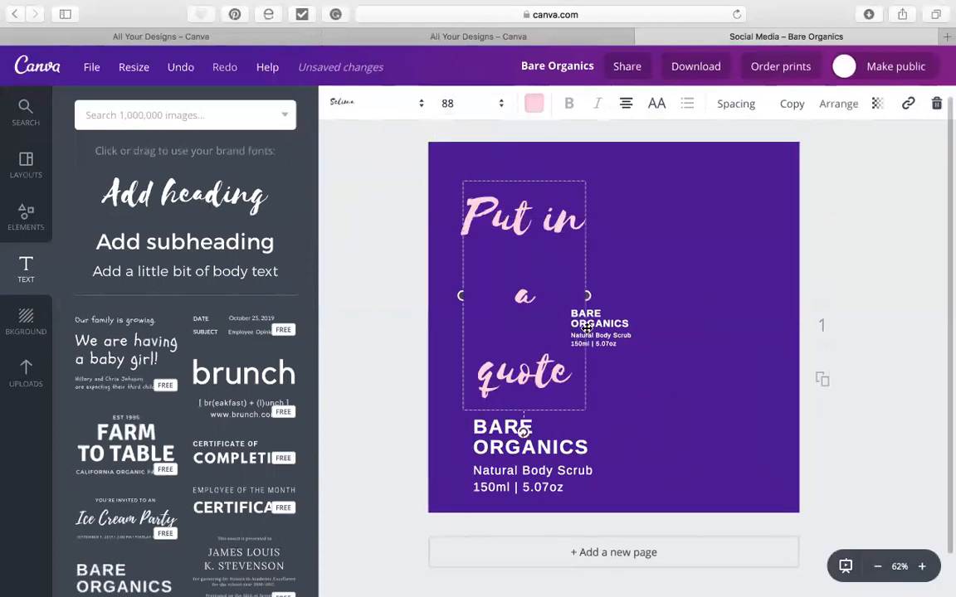
pyautogui.moveTo(604, 295); pyautogui.dragTo(779, 296)
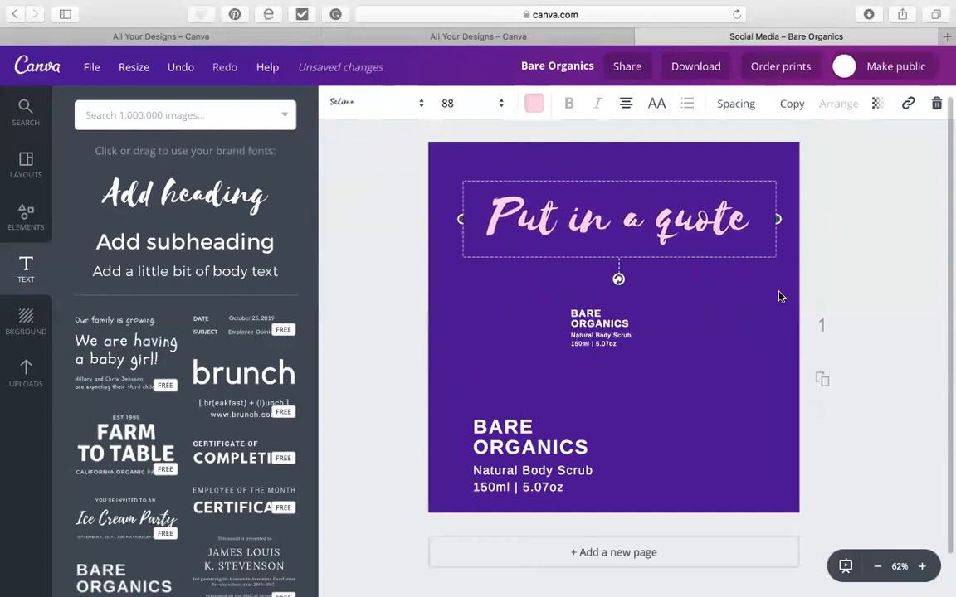
pyautogui.click(704, 415)
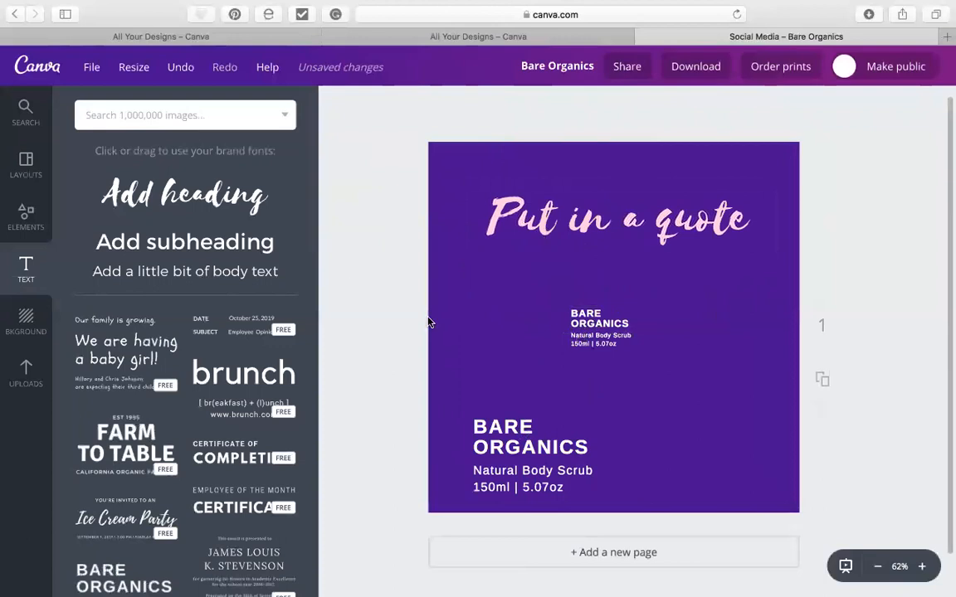
# Duplicate the page and fill the copy's background with the off-white brand colour.
pyautogui.click(822, 379)
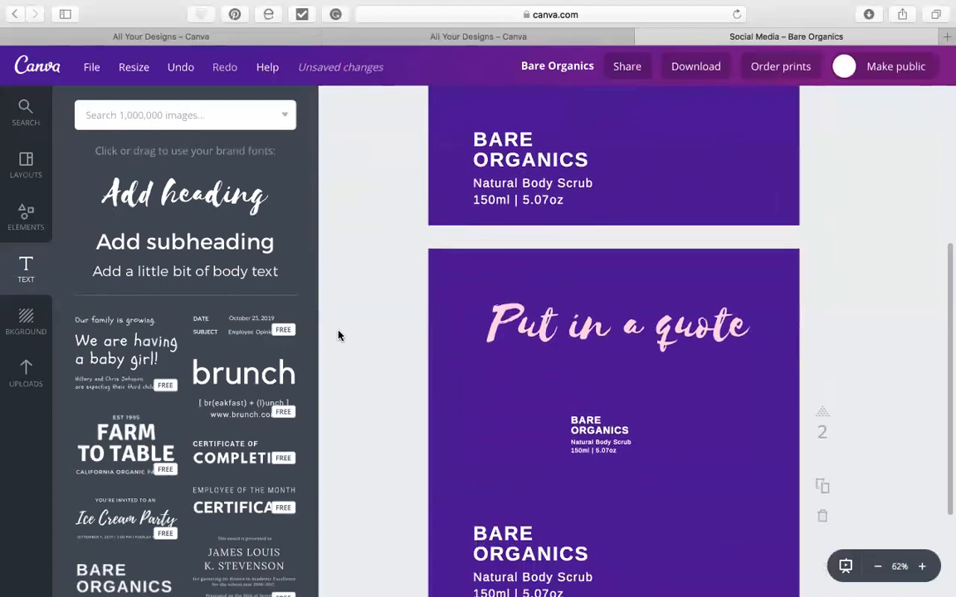
pyautogui.click(26, 320)
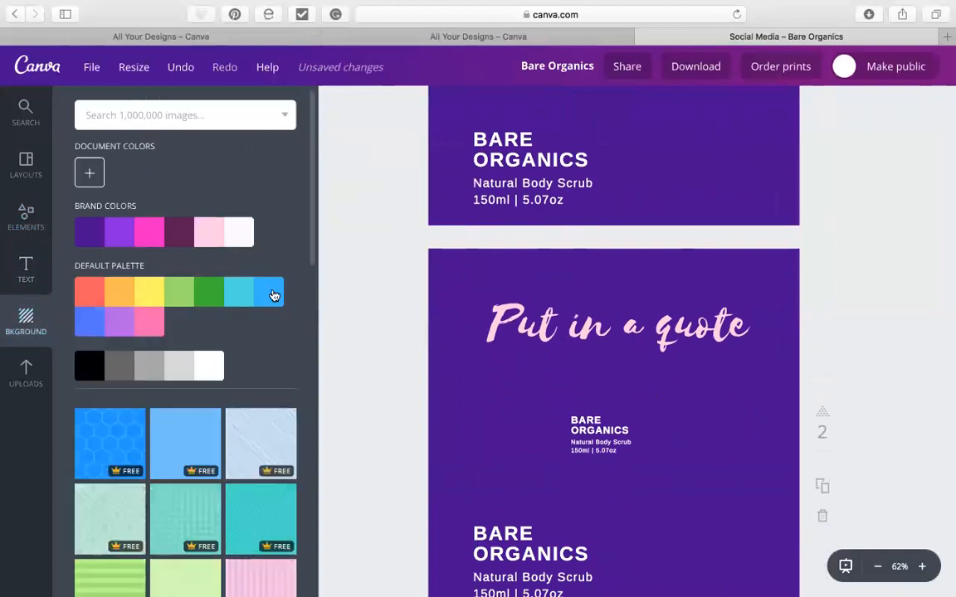
pyautogui.click(243, 231)
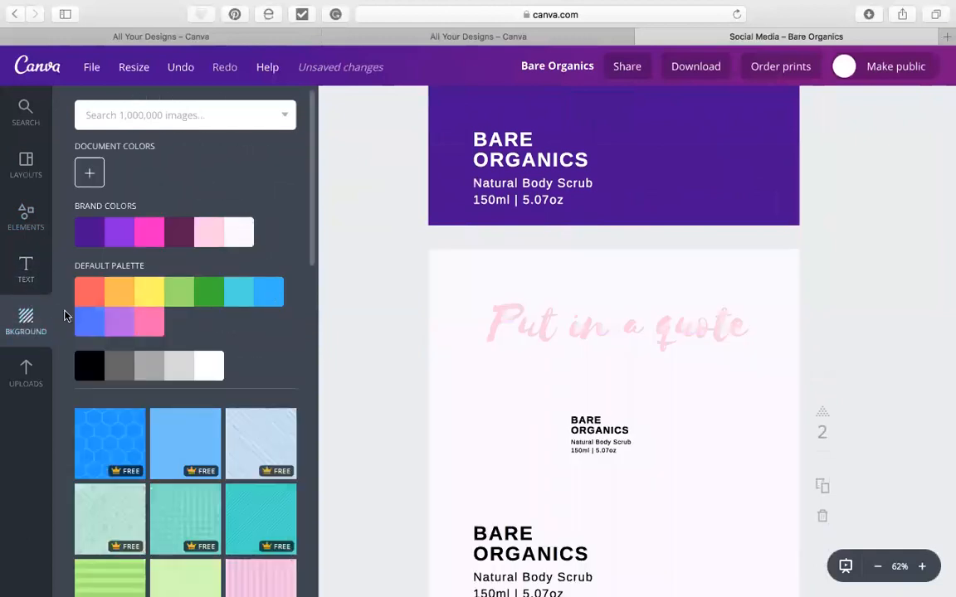
# Open the uploaded images and inspect the large "Bare Organics" text group on the second page.
pyautogui.click(28, 370)
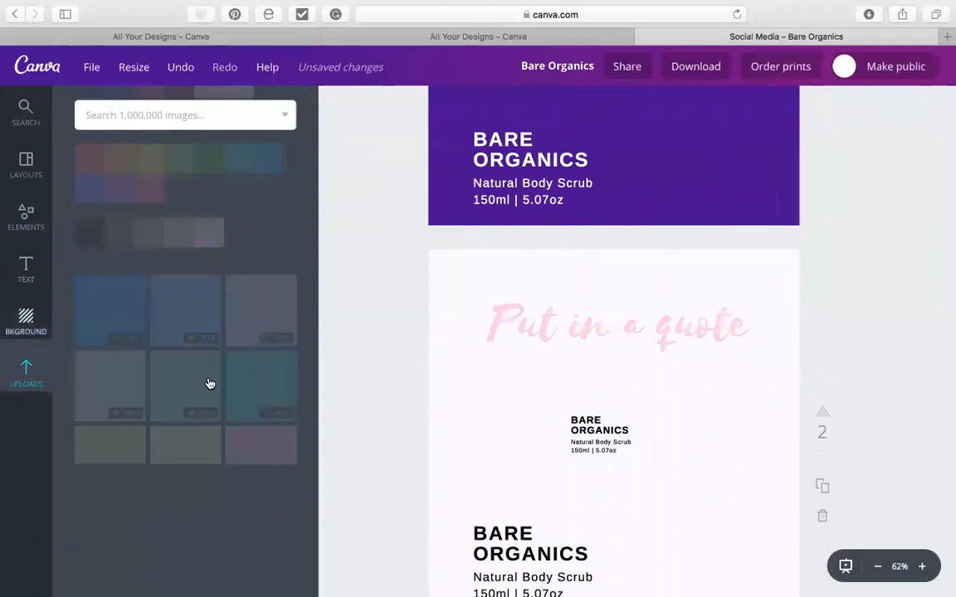
pyautogui.scroll(-3, 734, 422)
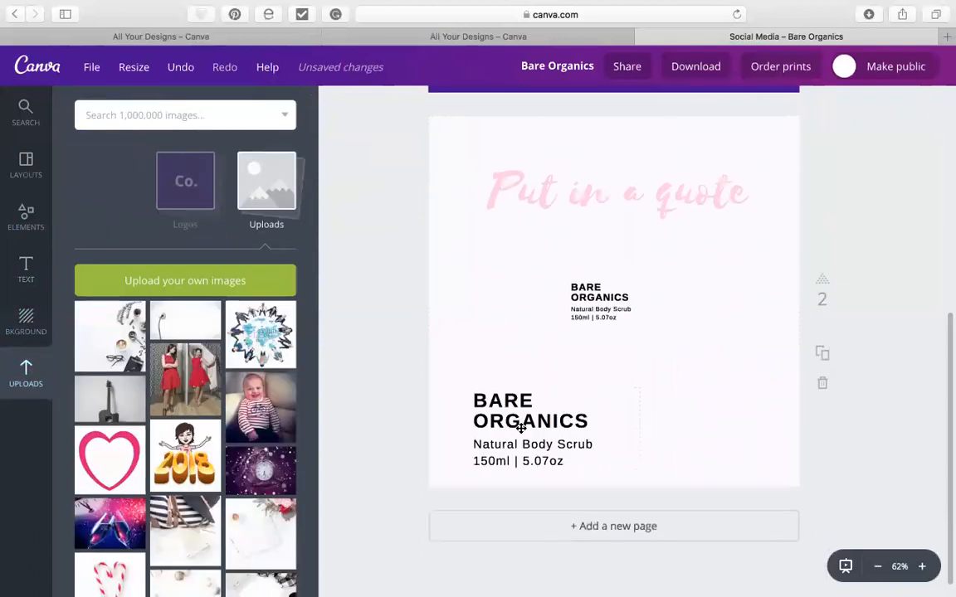
pyautogui.click(542, 392)
pyautogui.press('Escape')
pyautogui.click(559, 422)
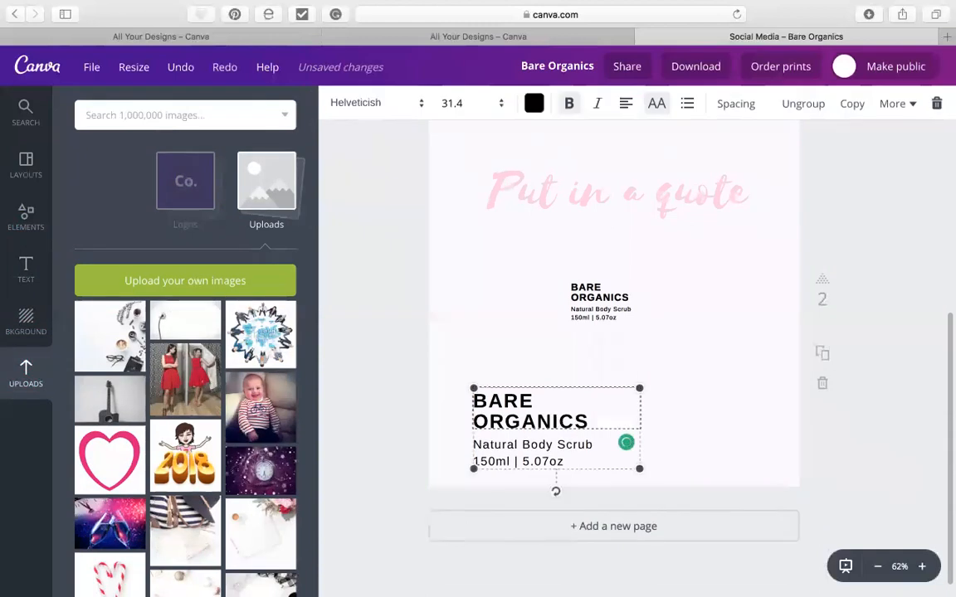
pyautogui.click(590, 473)
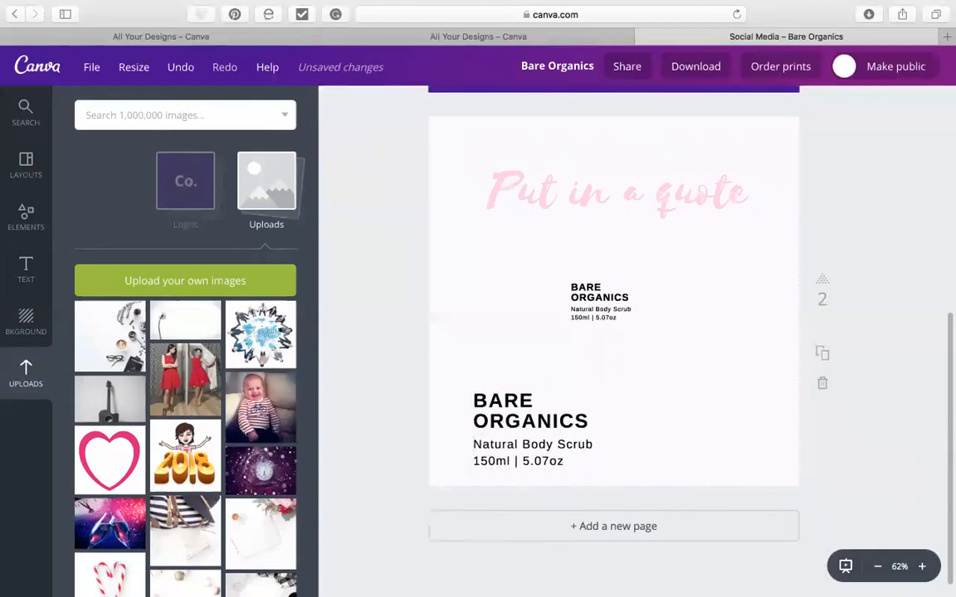
# Add the uploaded coffee-and-glasses photo behind the second page's text and enlarge it to cover the whole page.
pyautogui.click(602, 310)
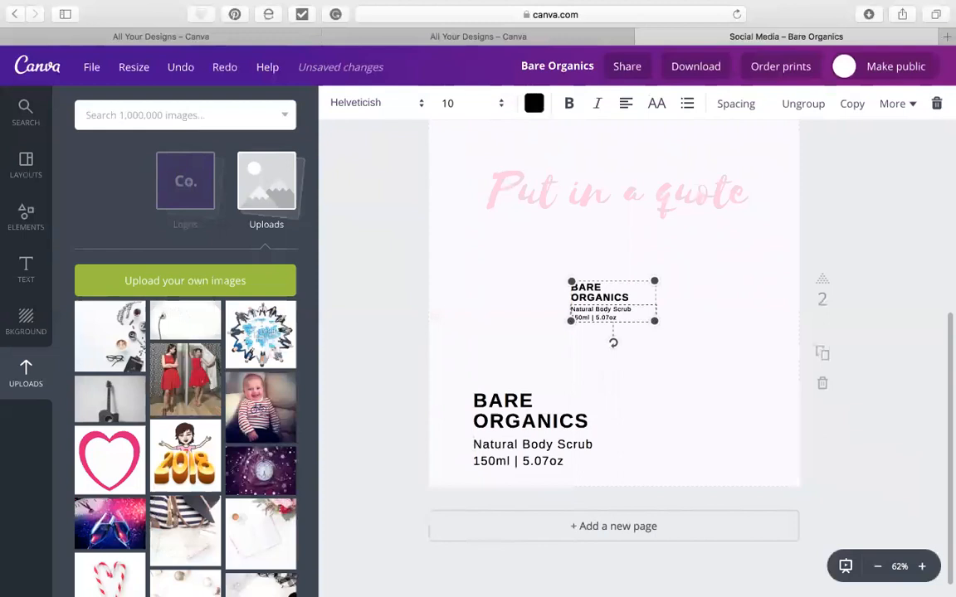
pyautogui.scroll(5, 614, 336)
pyautogui.scroll(-4, 614, 336)
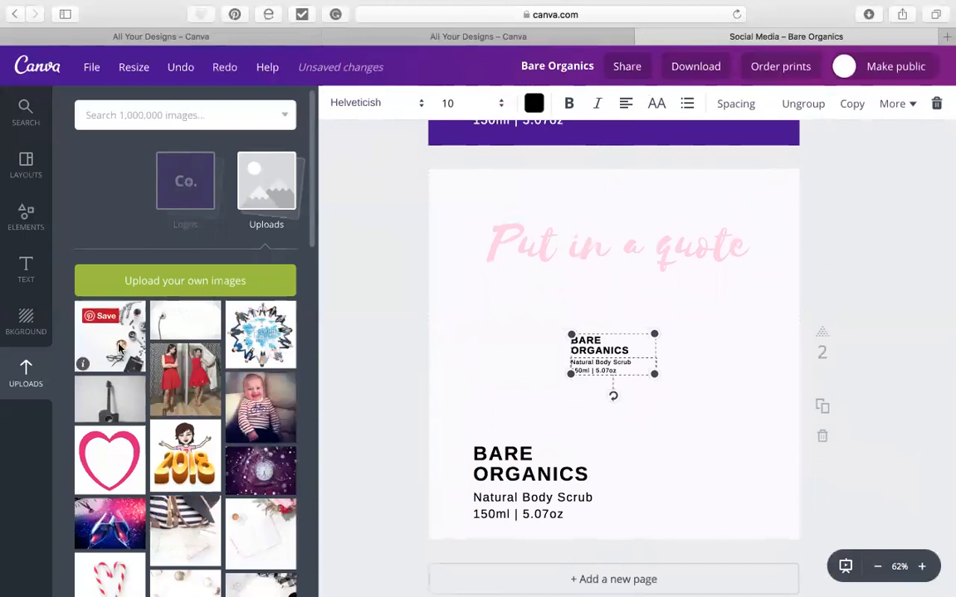
pyautogui.click(118, 349)
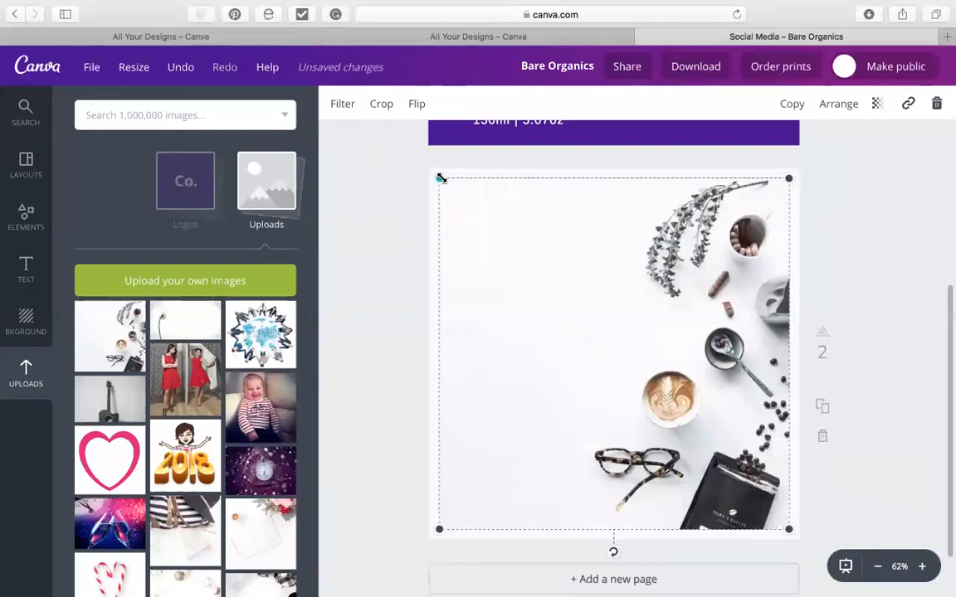
pyautogui.moveTo(439, 178); pyautogui.dragTo(423, 164)
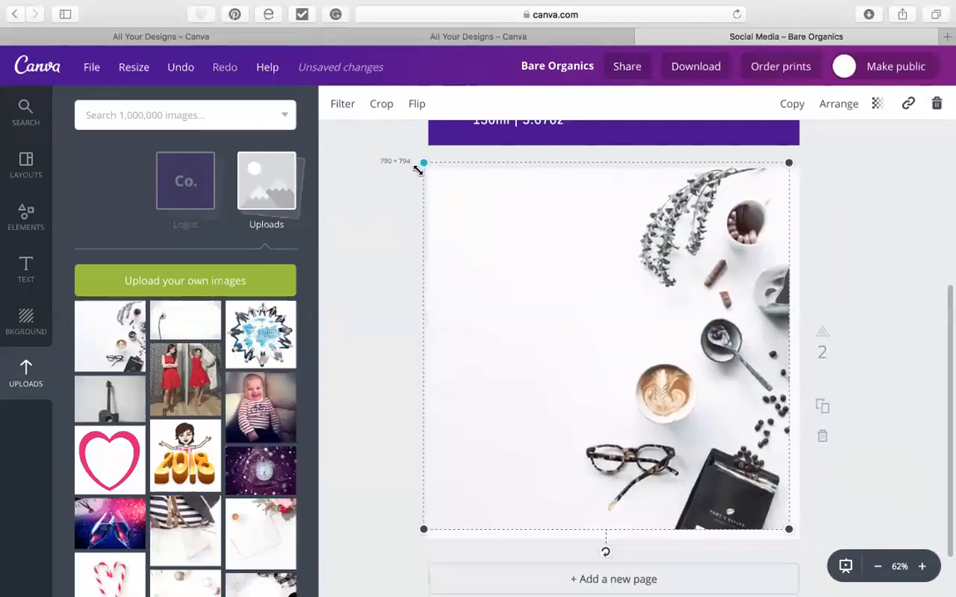
pyautogui.moveTo(788, 529); pyautogui.dragTo(803, 540)
pyautogui.click(903, 512)
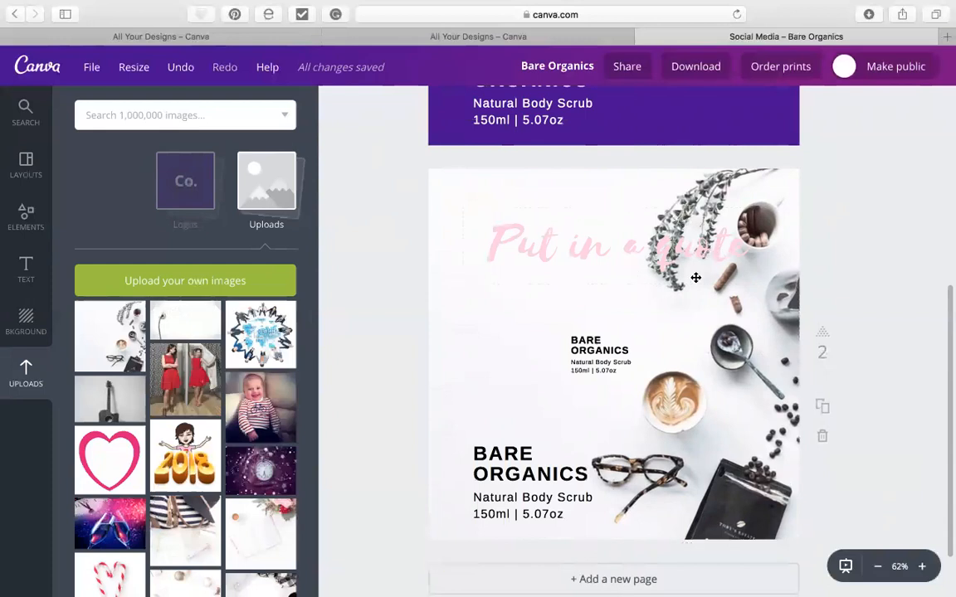
# Move the second page's quote heading up and to the left, and recolour it with the dark purple brand colour.
pyautogui.moveTo(646, 284); pyautogui.dragTo(614, 262)
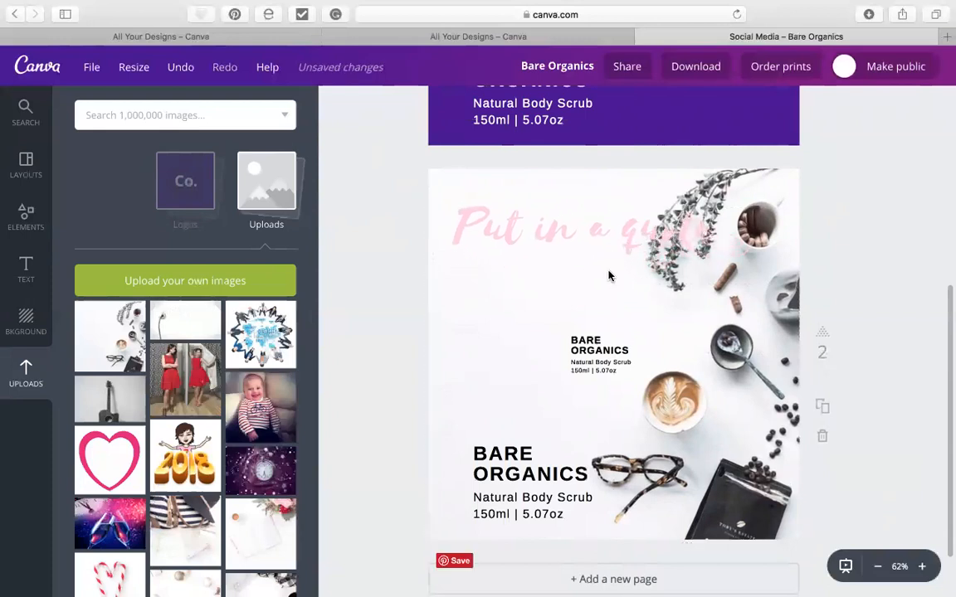
pyautogui.click(608, 267)
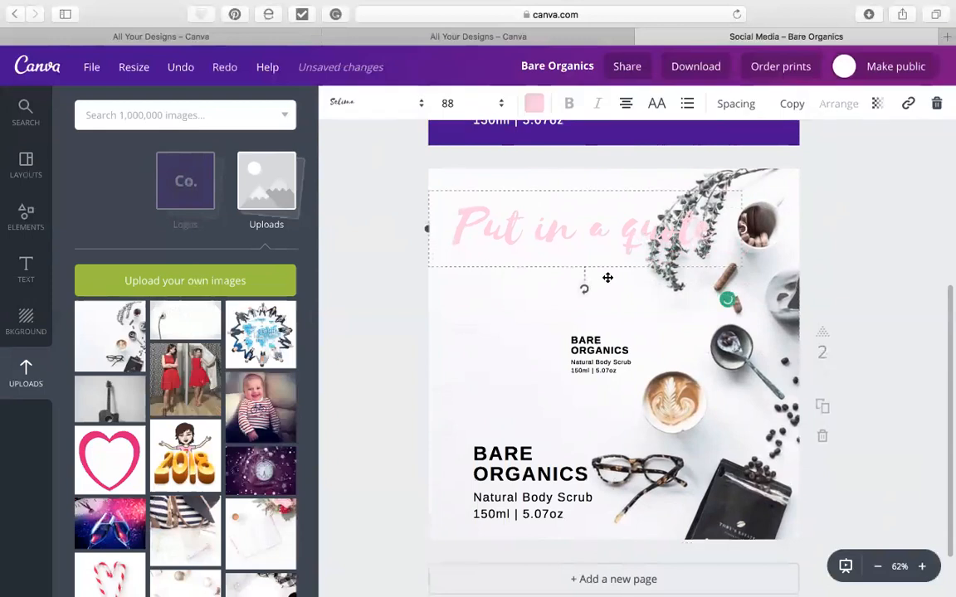
pyautogui.click(534, 102)
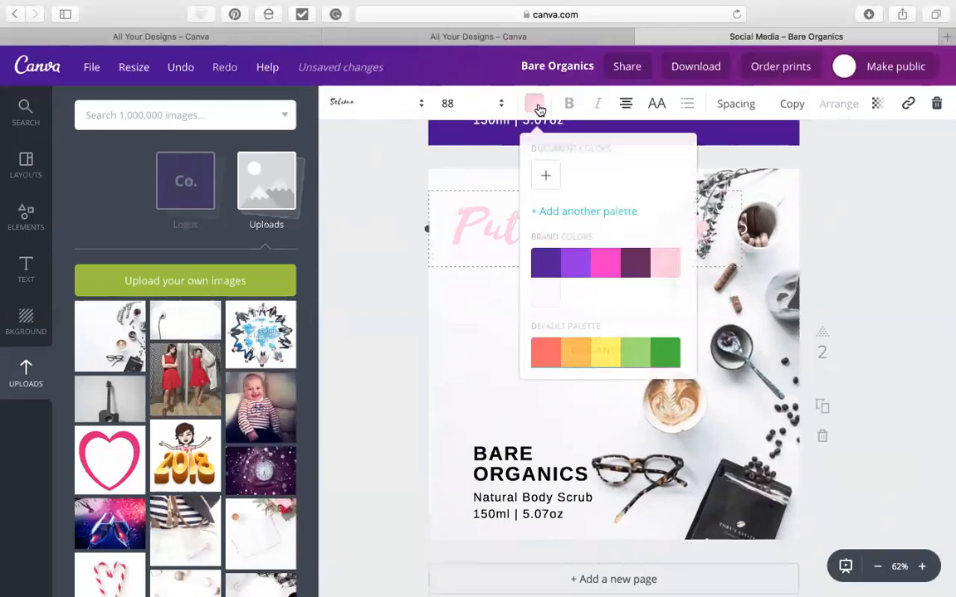
pyautogui.click(547, 259)
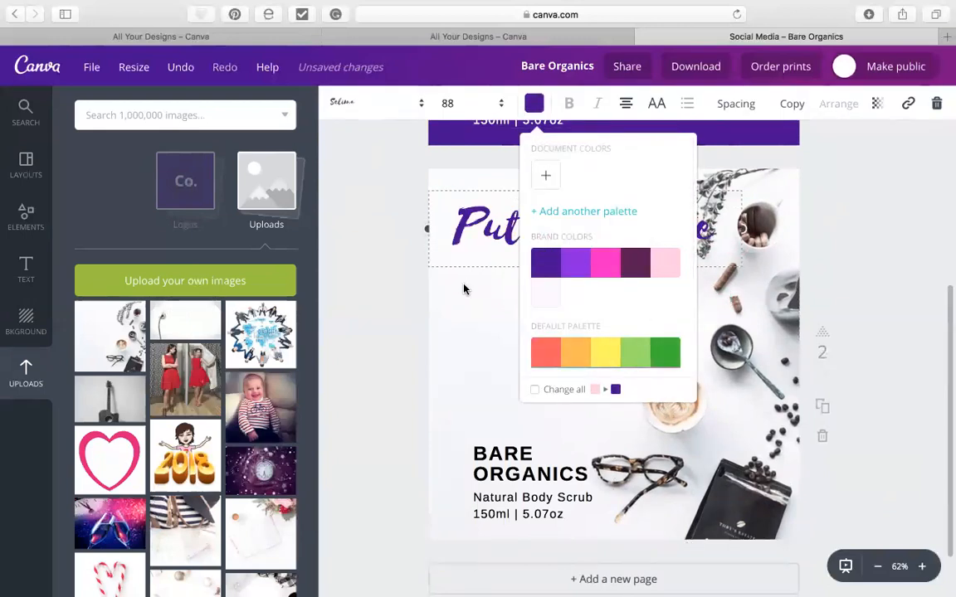
pyautogui.click(585, 277)
# Break the quote heading into two lines, "Put in" and "a quote", and reduce its line height.
pyautogui.click(592, 230)
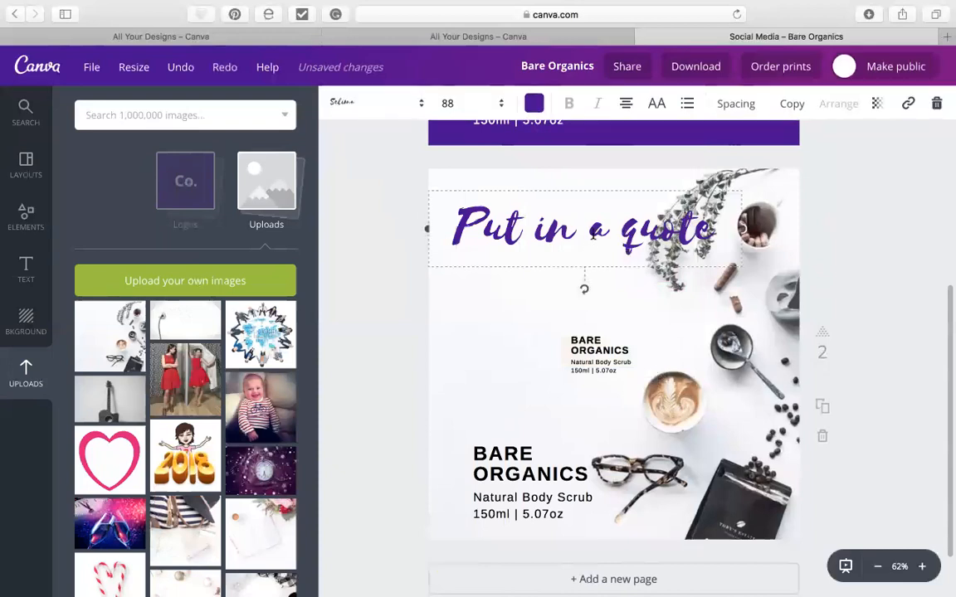
pyautogui.press('Return')
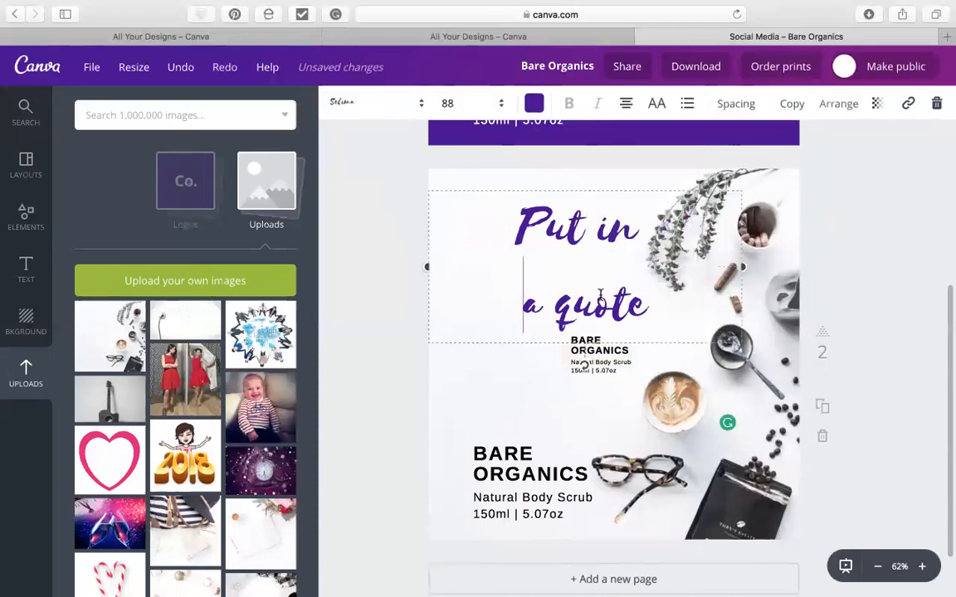
pyautogui.click(736, 104)
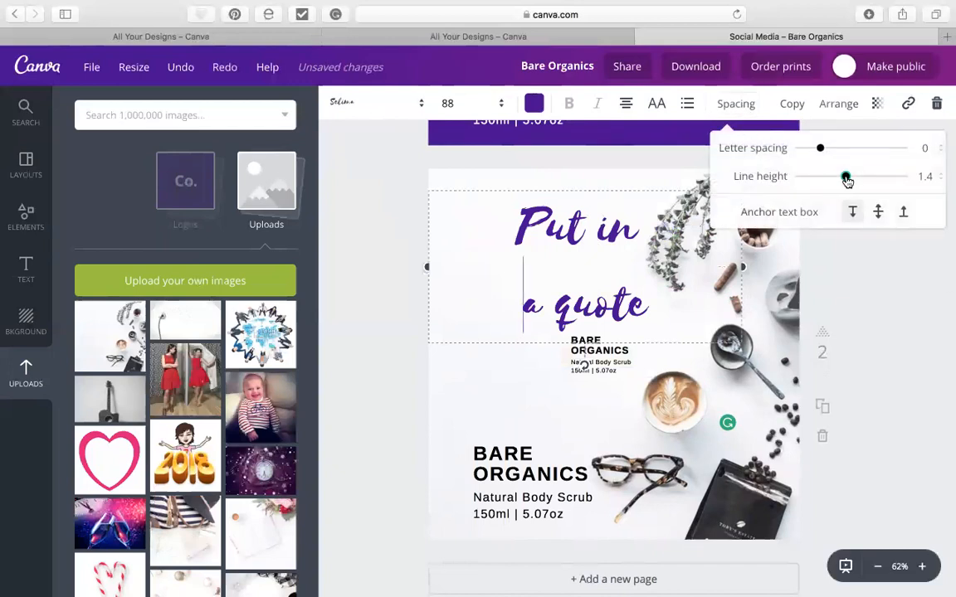
pyautogui.moveTo(845, 181); pyautogui.dragTo(821, 181)
# Reposition the two-line quote heading in the photo's blank area, left of the plant sprig and above the small text group.
pyautogui.moveTo(670, 306); pyautogui.dragTo(624, 309)
pyautogui.click(817, 266)
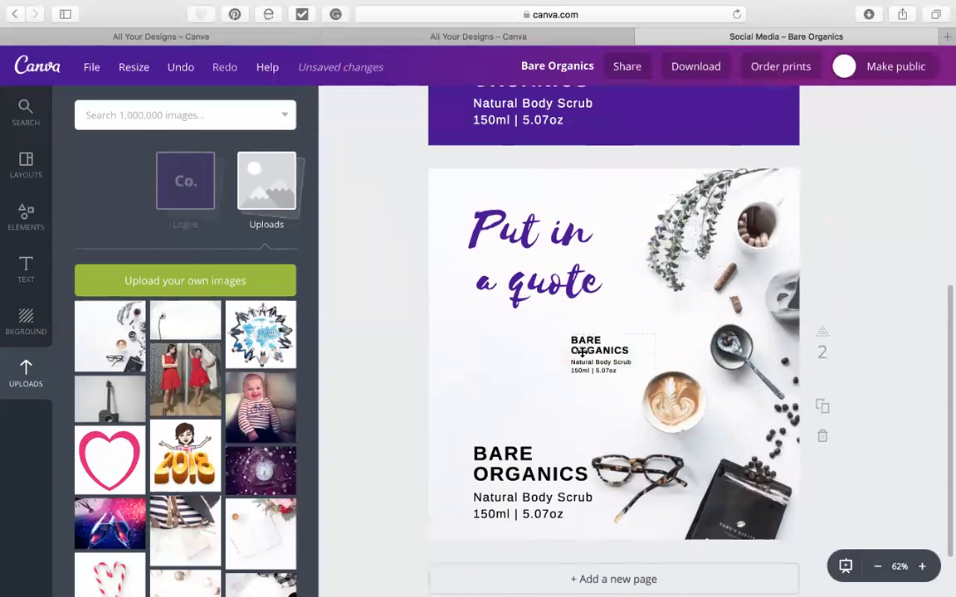
pyautogui.moveTo(572, 296)
pyautogui.mouseDown()
pyautogui.moveTo(544, 266)
pyautogui.moveTo(565, 280)
pyautogui.mouseUp()
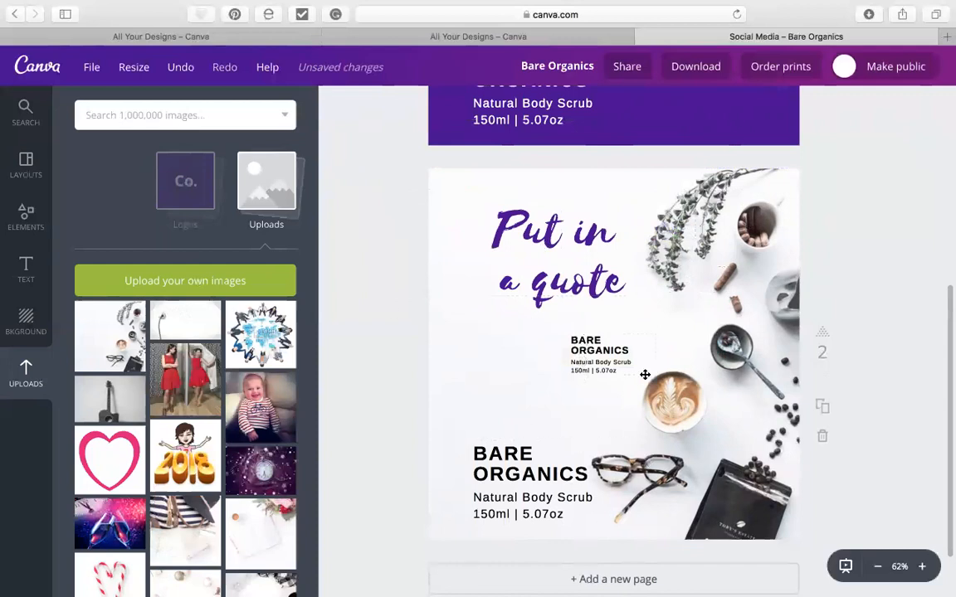
# Examine the download options for exporting only page 2 and the available file types, and close them without downloading.
pyautogui.click(702, 68)
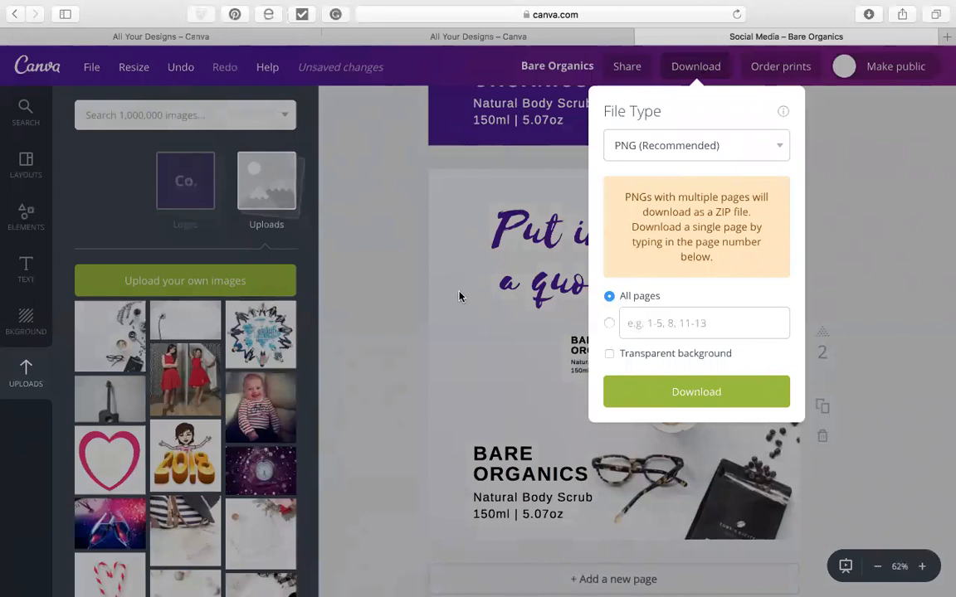
pyautogui.click(658, 324)
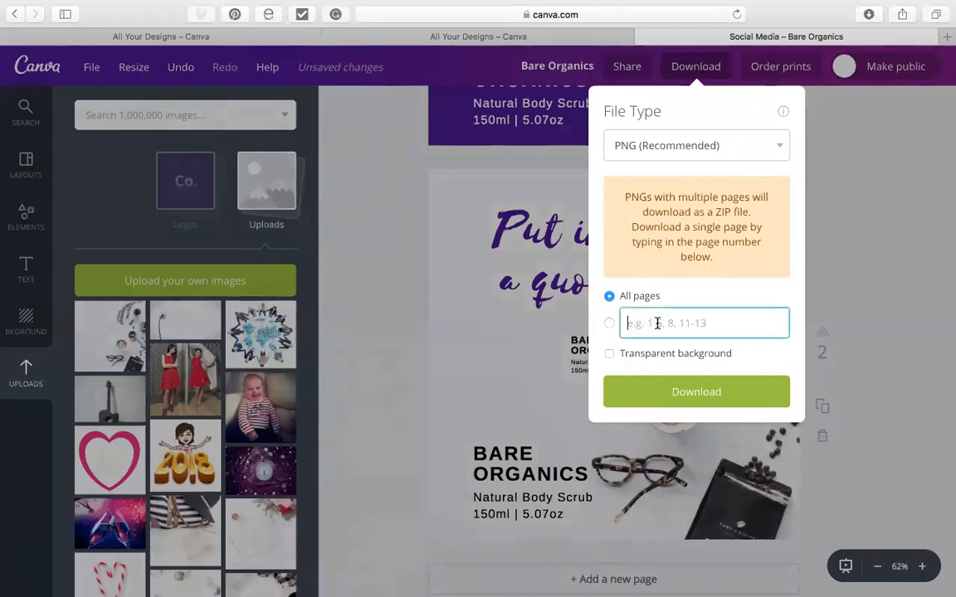
pyautogui.write('2')
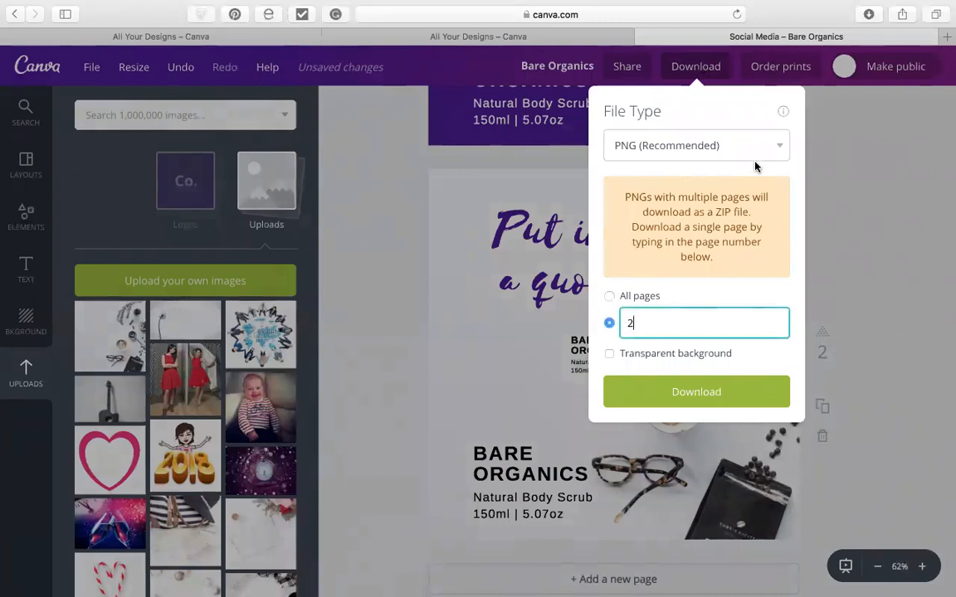
pyautogui.click(780, 149)
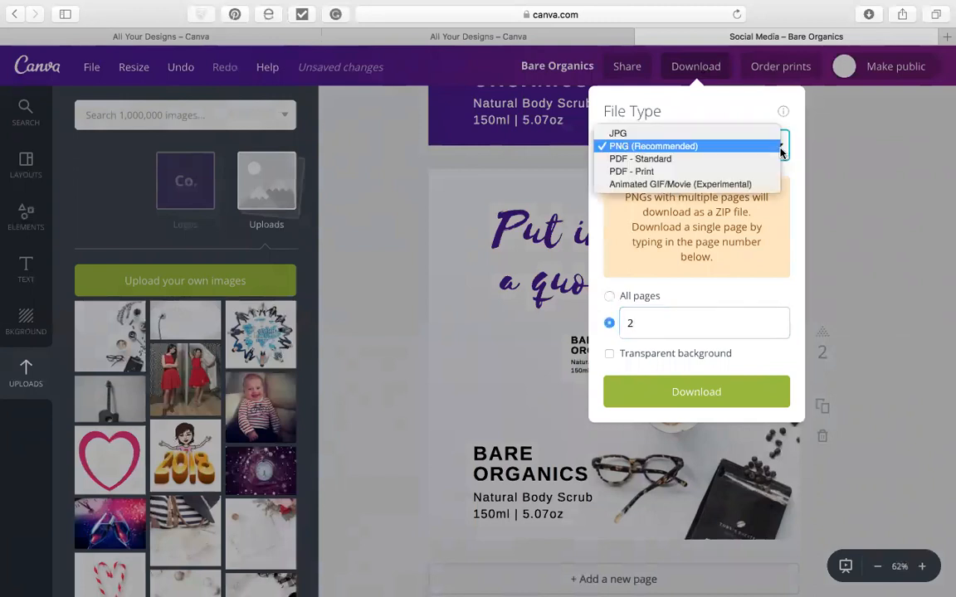
pyautogui.click(866, 277)
pyautogui.click(866, 276)
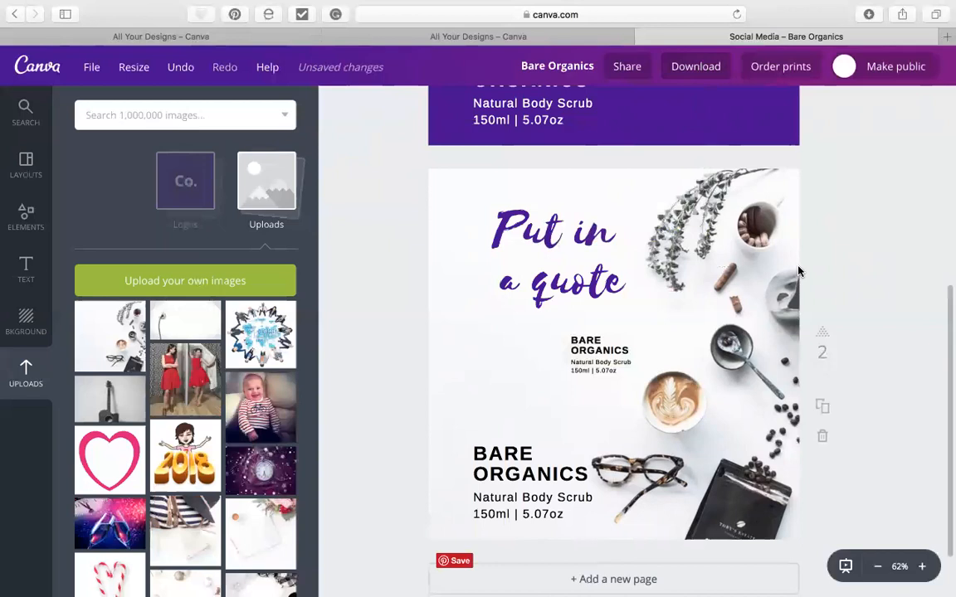
# Switch from the browser to the Zoom app.
pyautogui.press('super+Tab')
pyautogui.press('super+Tab')
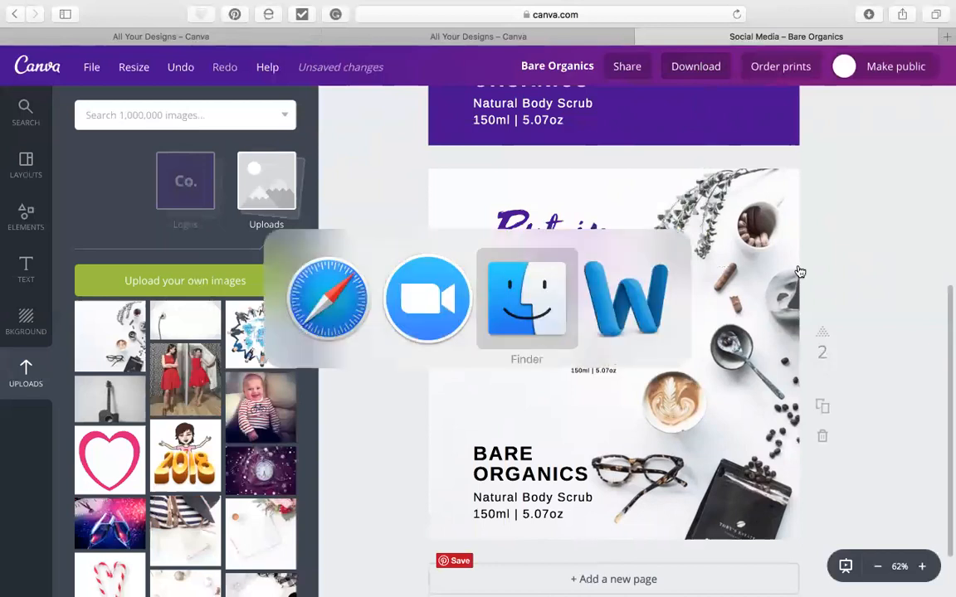
pyautogui.press('super+Tab')
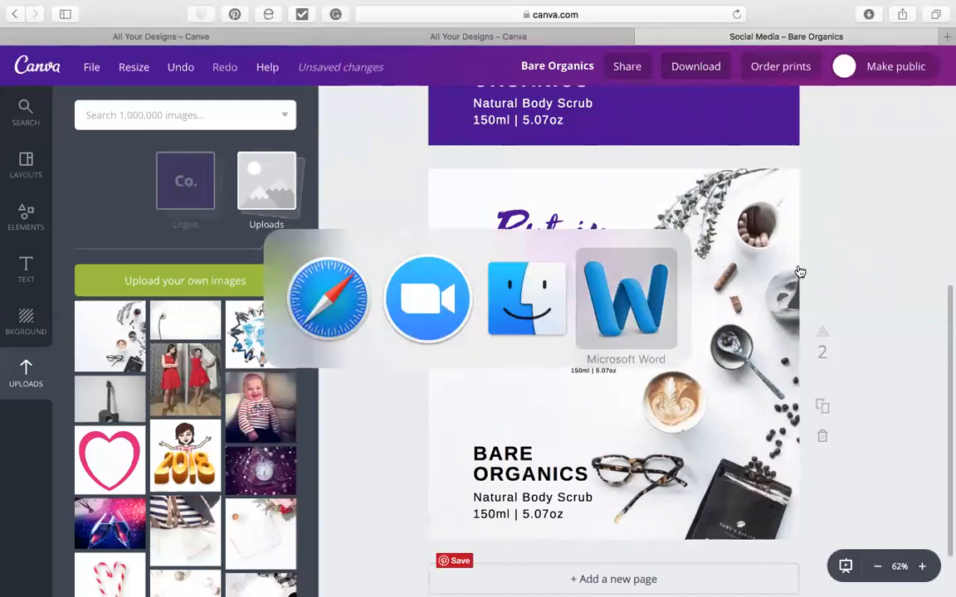
pyautogui.press('super+Tab')
pyautogui.press('super+Tab')
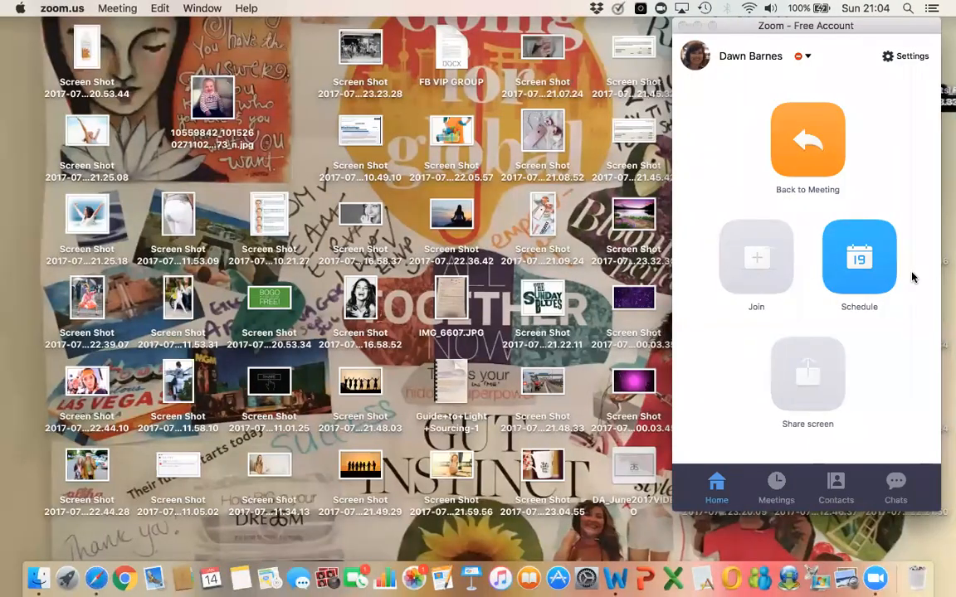